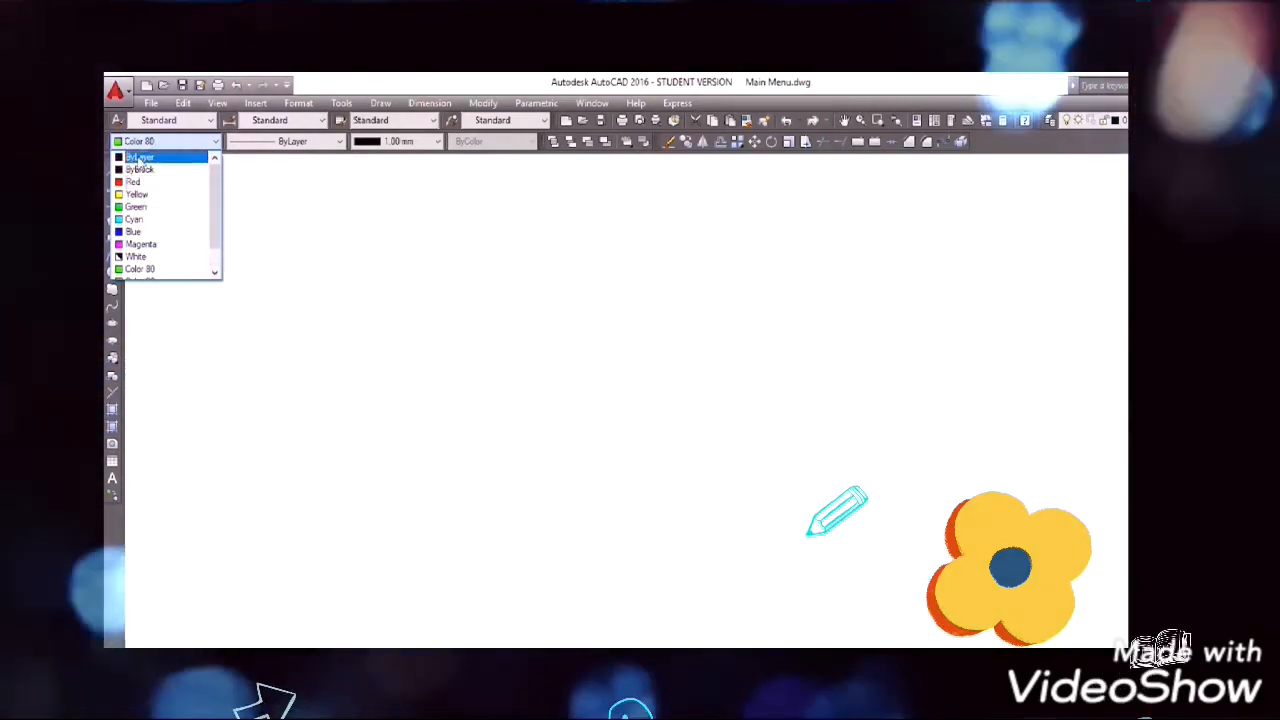
Set the current object colour to ByLayer and the current lineweight to 0.25 mm
left_click(140, 157)
left_click(396, 141)
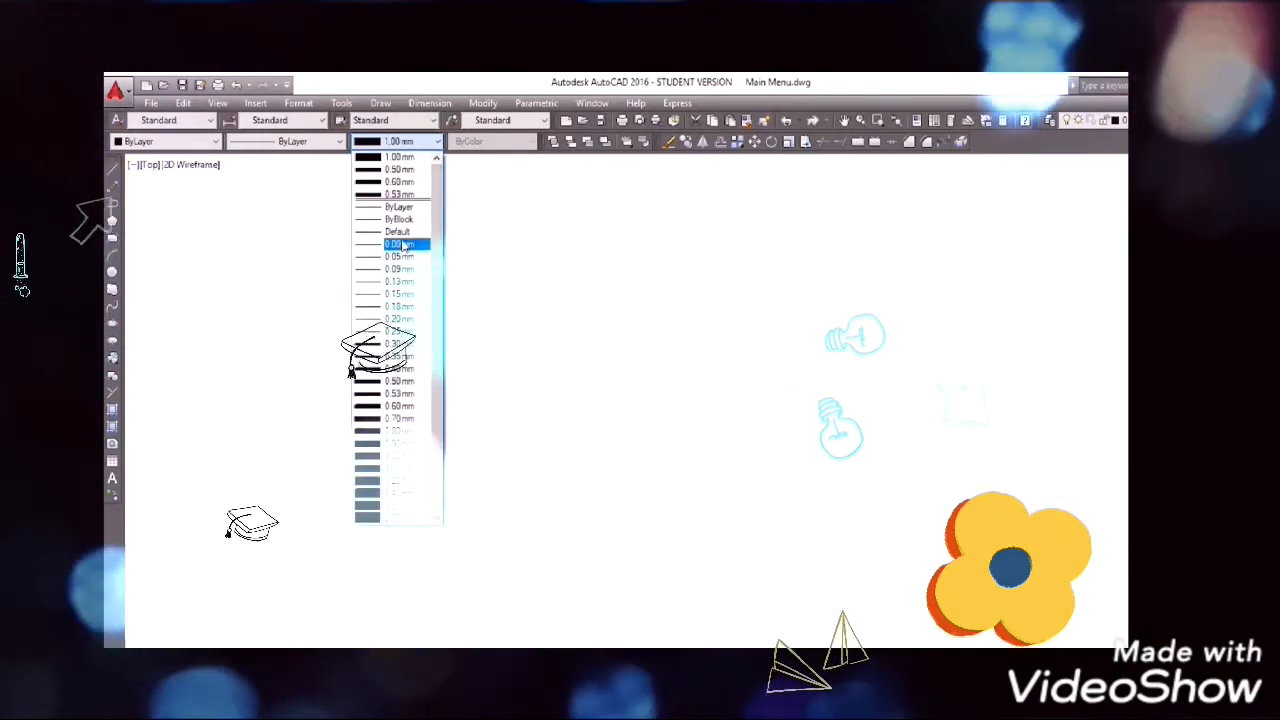
left_click(420, 332)
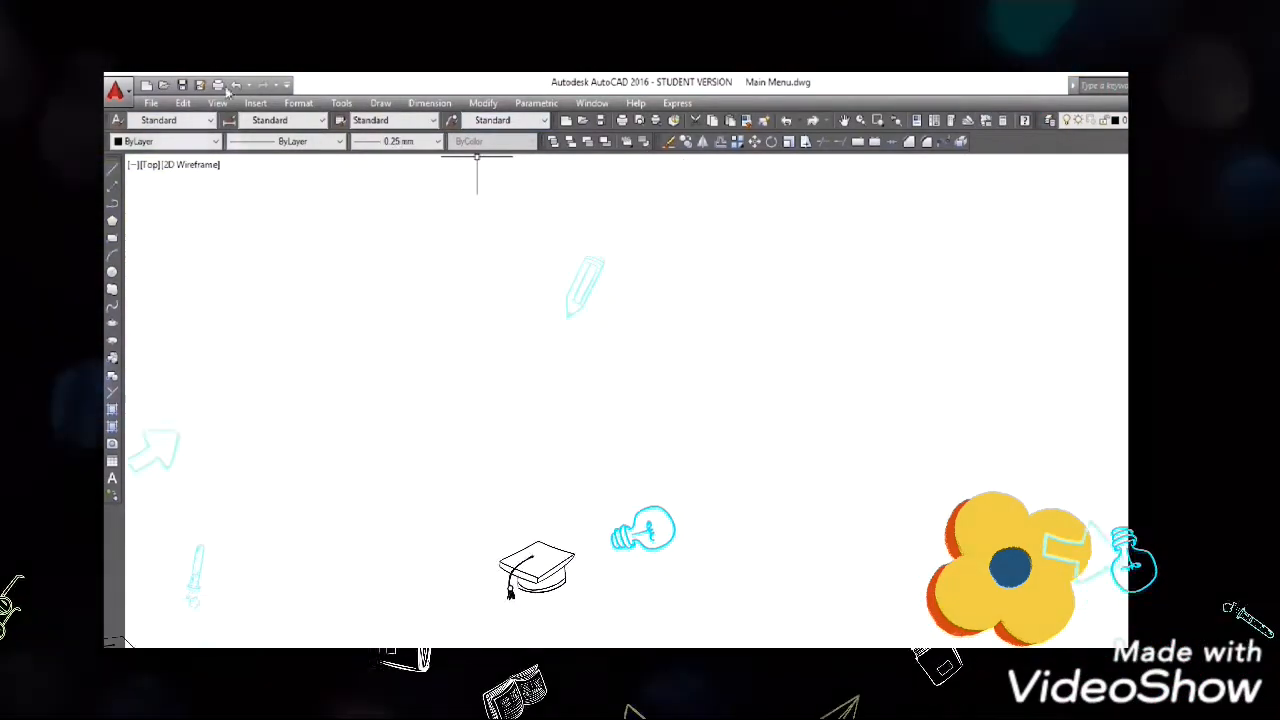
Open the lineweight settings to review them and close them without changing anything
left_click(297, 103)
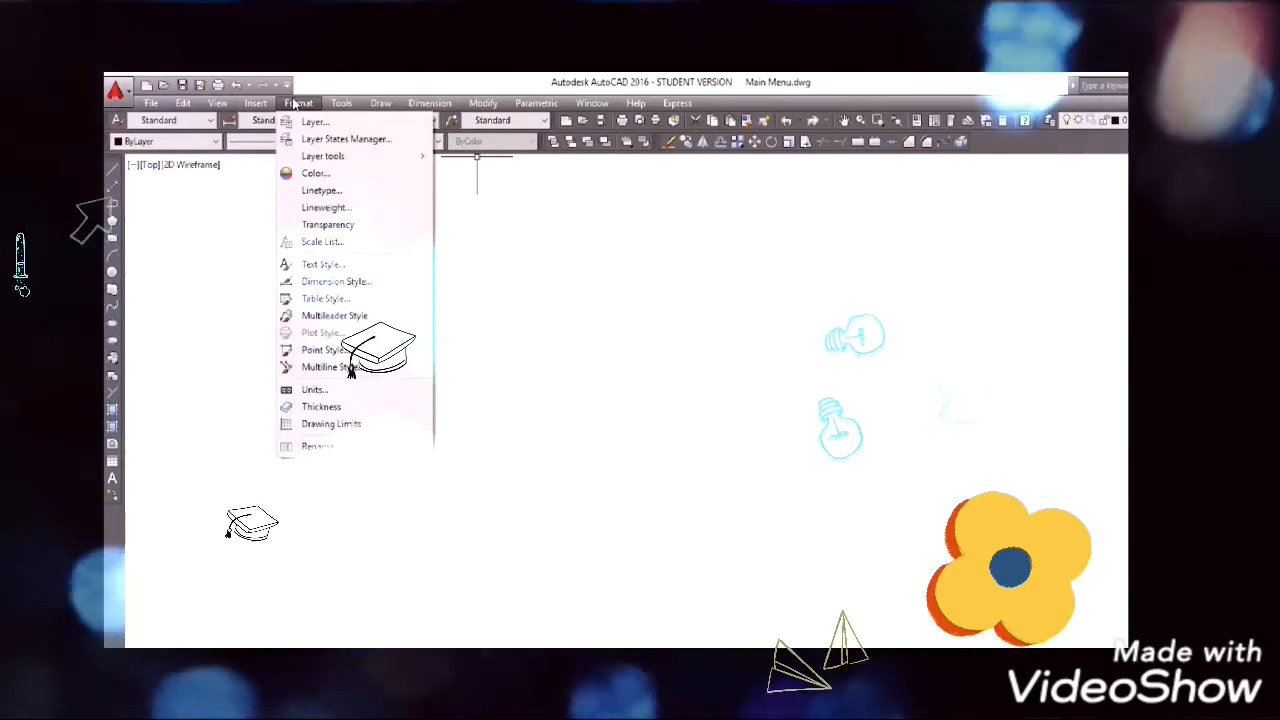
left_click(255, 220)
left_click(229, 307)
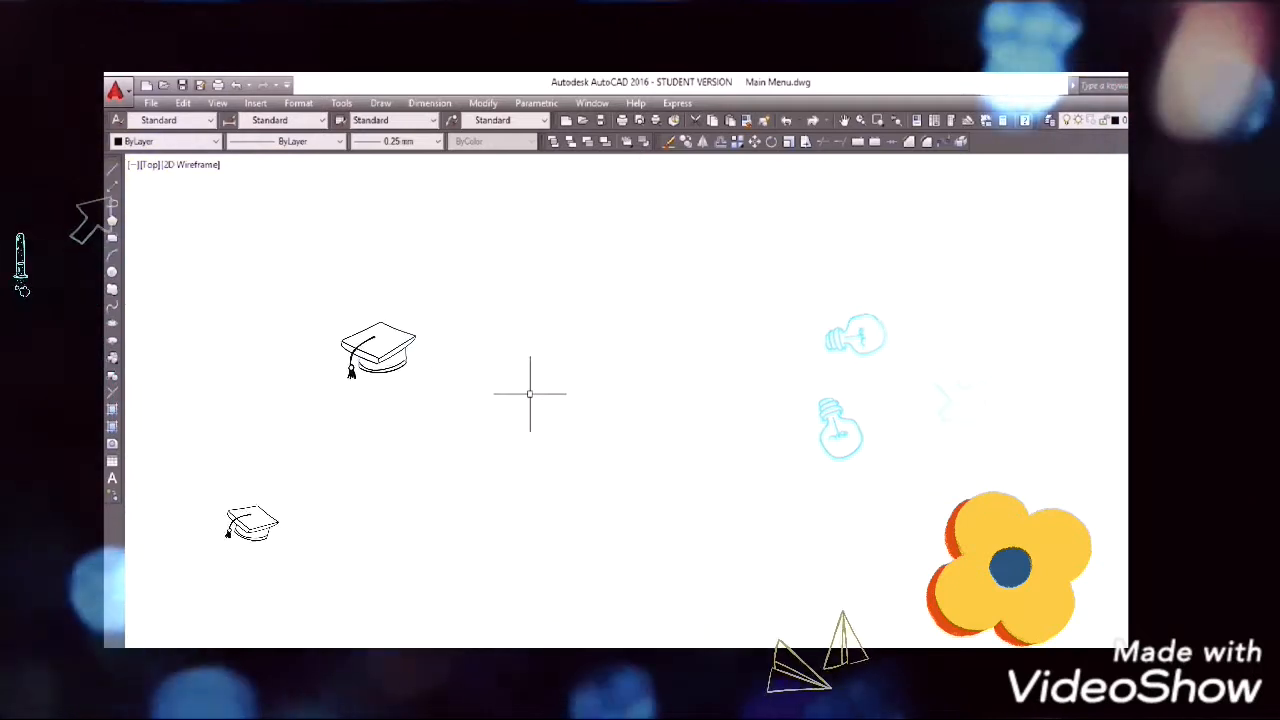
type("l")
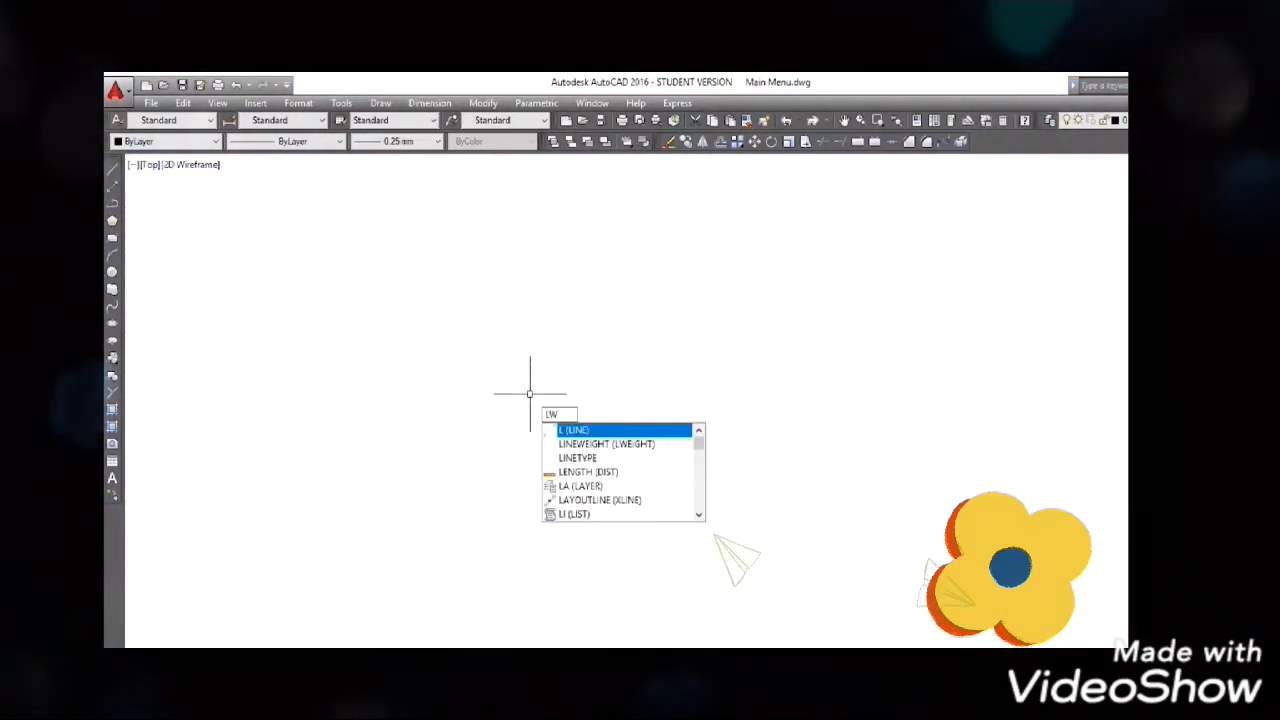
type("w")
key("Return")
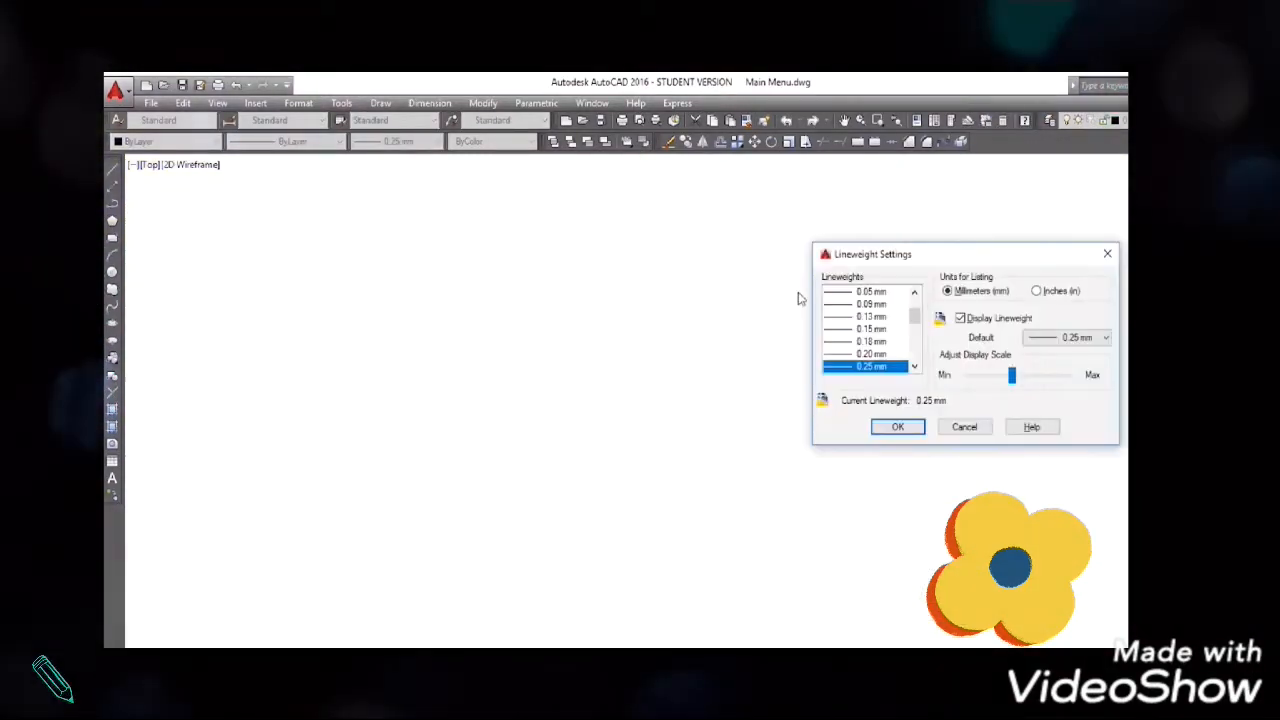
left_click(1115, 255)
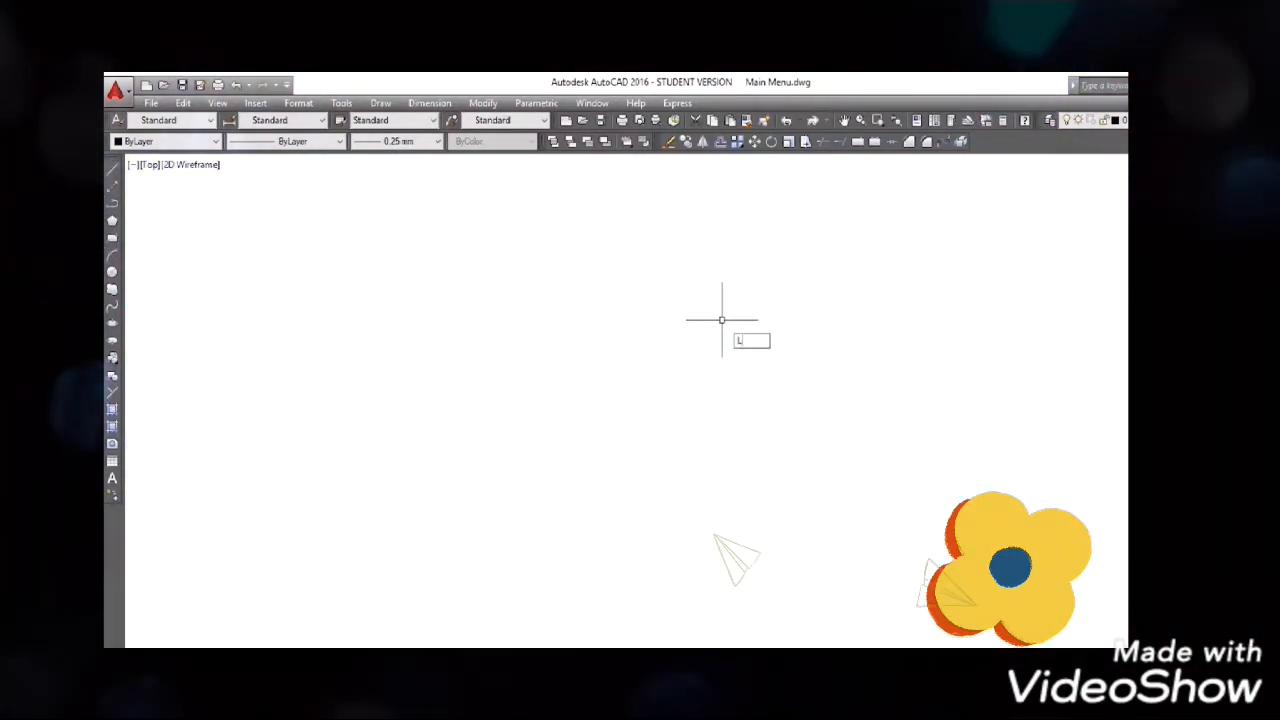
Draw an open zigzag chain of eleven connected lines, turning Ortho off after the first horizontal segment, and inspect the last segment's properties
key("Return")
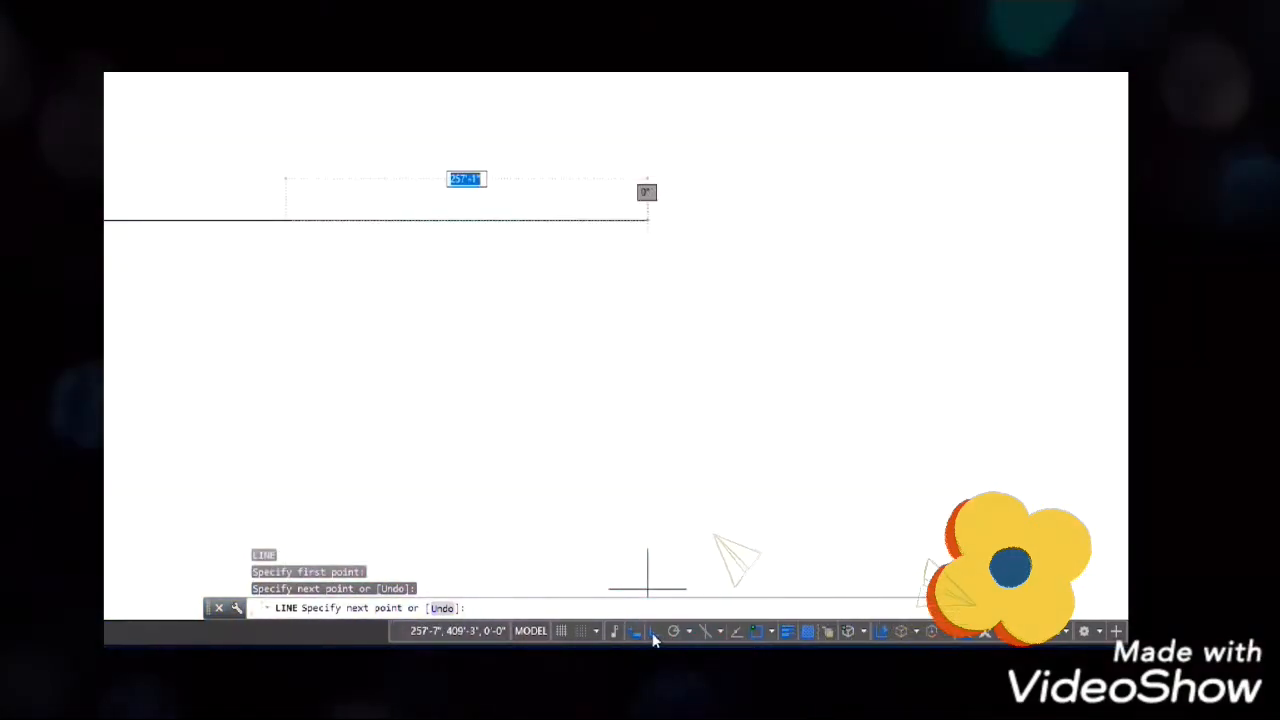
left_click(652, 638)
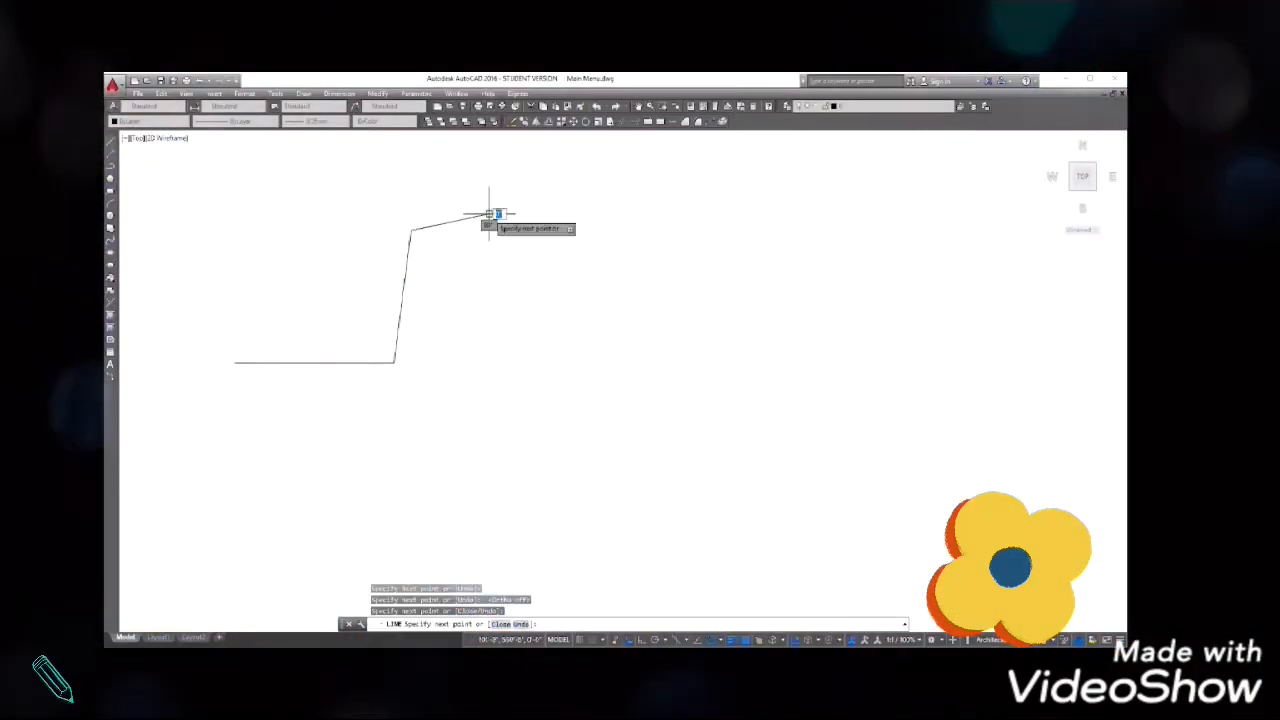
left_click(577, 296)
left_click(521, 401)
left_click(711, 428)
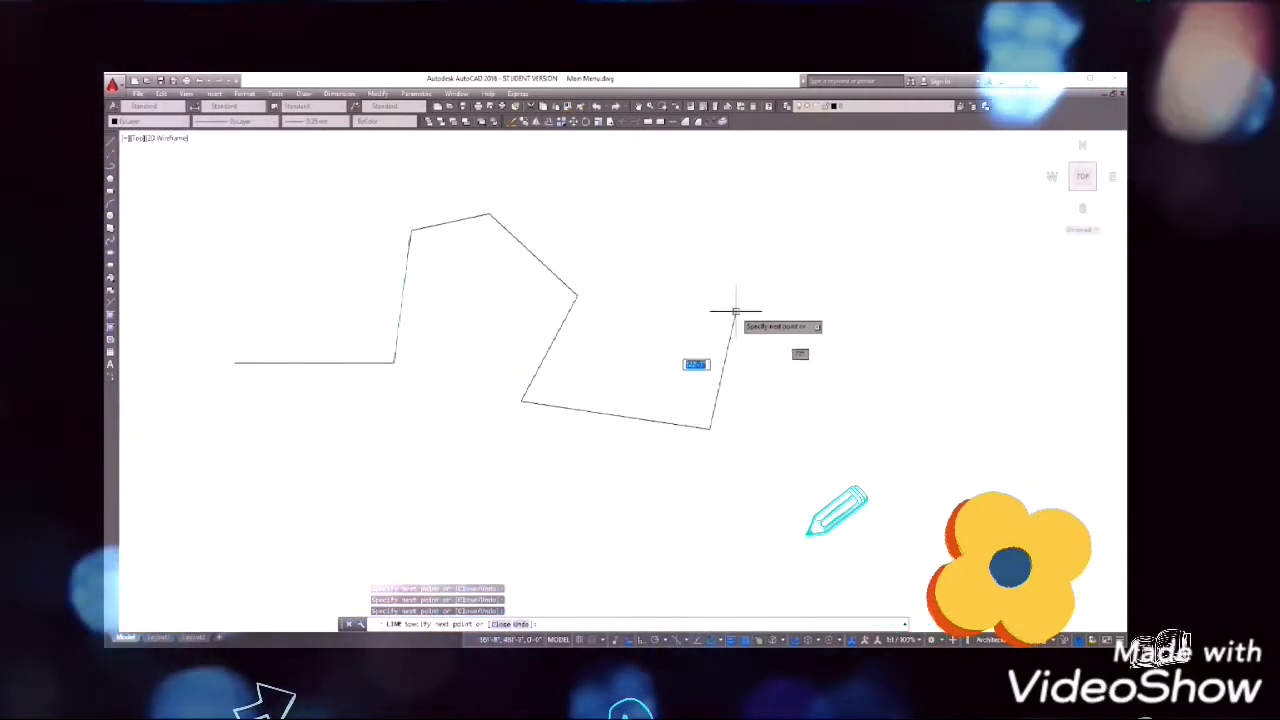
left_click(736, 311)
left_click(830, 262)
left_click(953, 352)
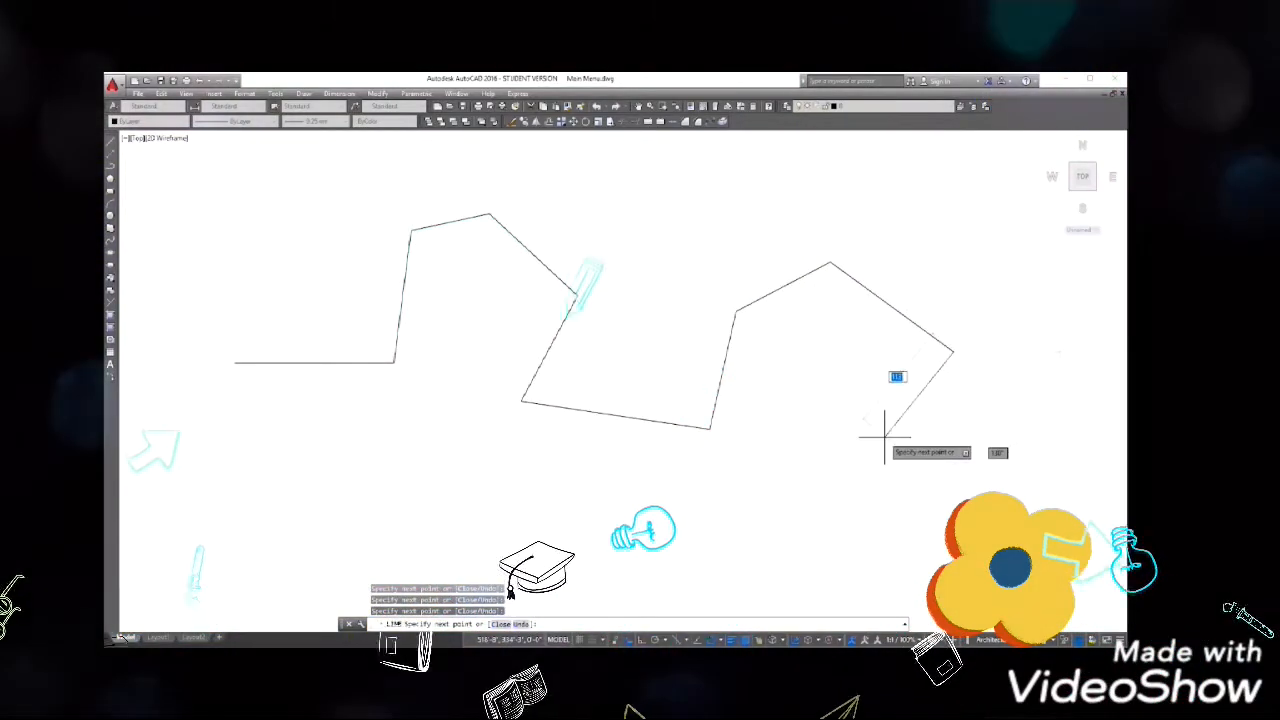
left_click(871, 437)
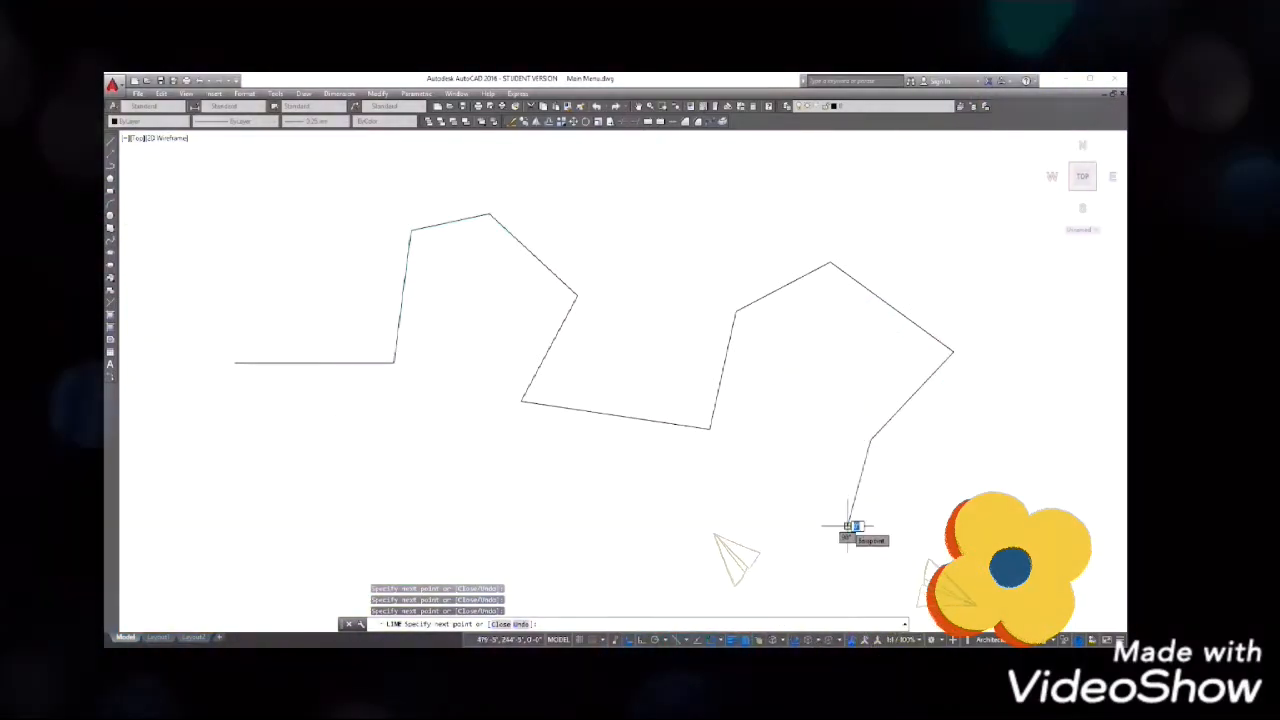
left_click(848, 525)
key("Return")
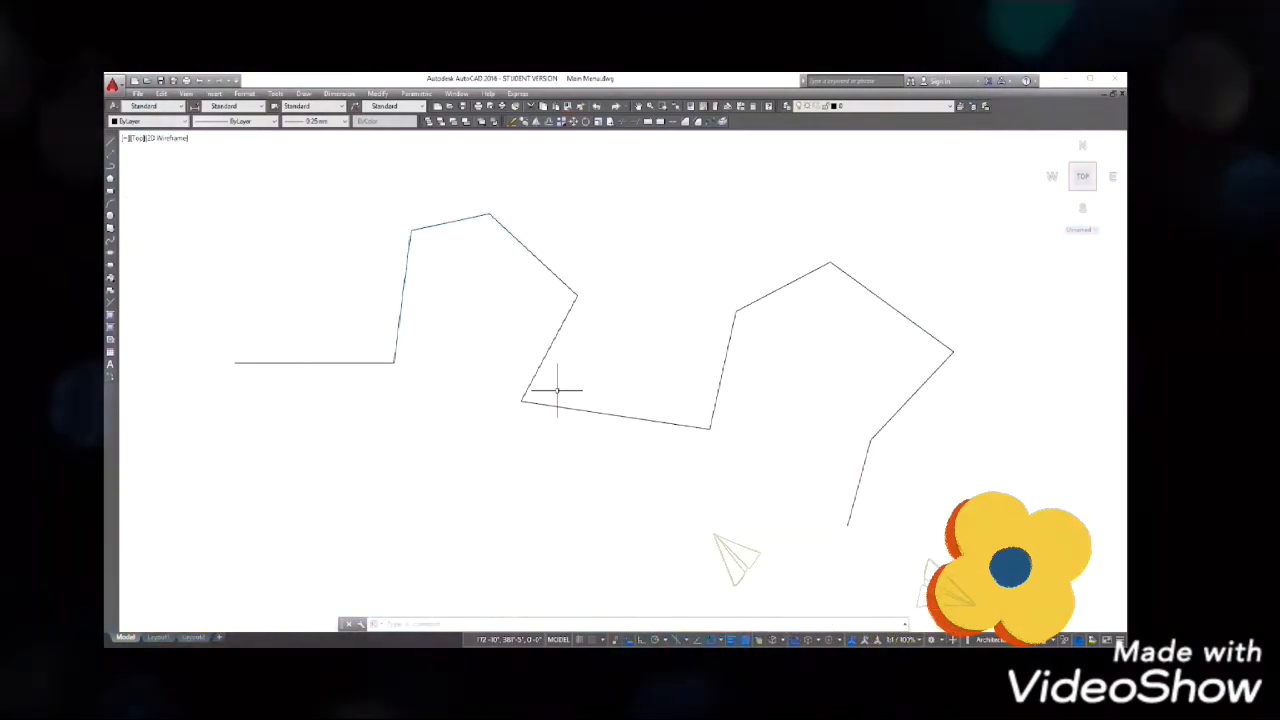
left_click(860, 463)
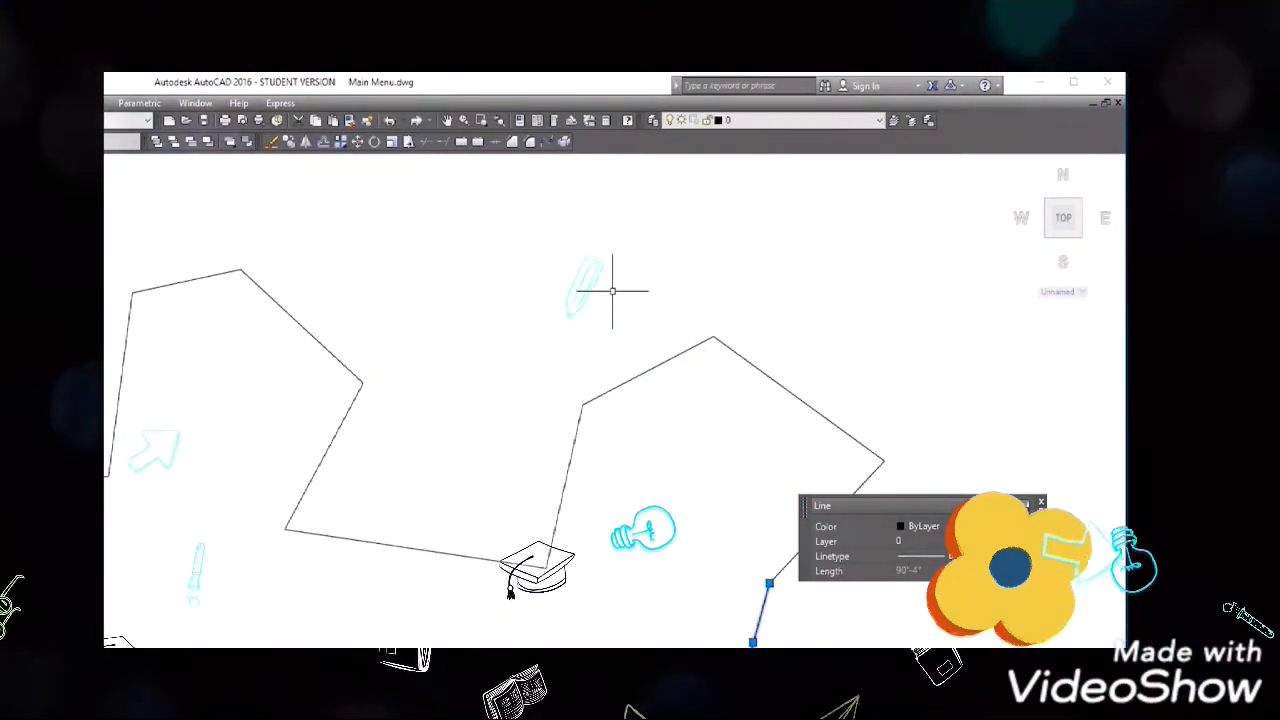
key("Escape")
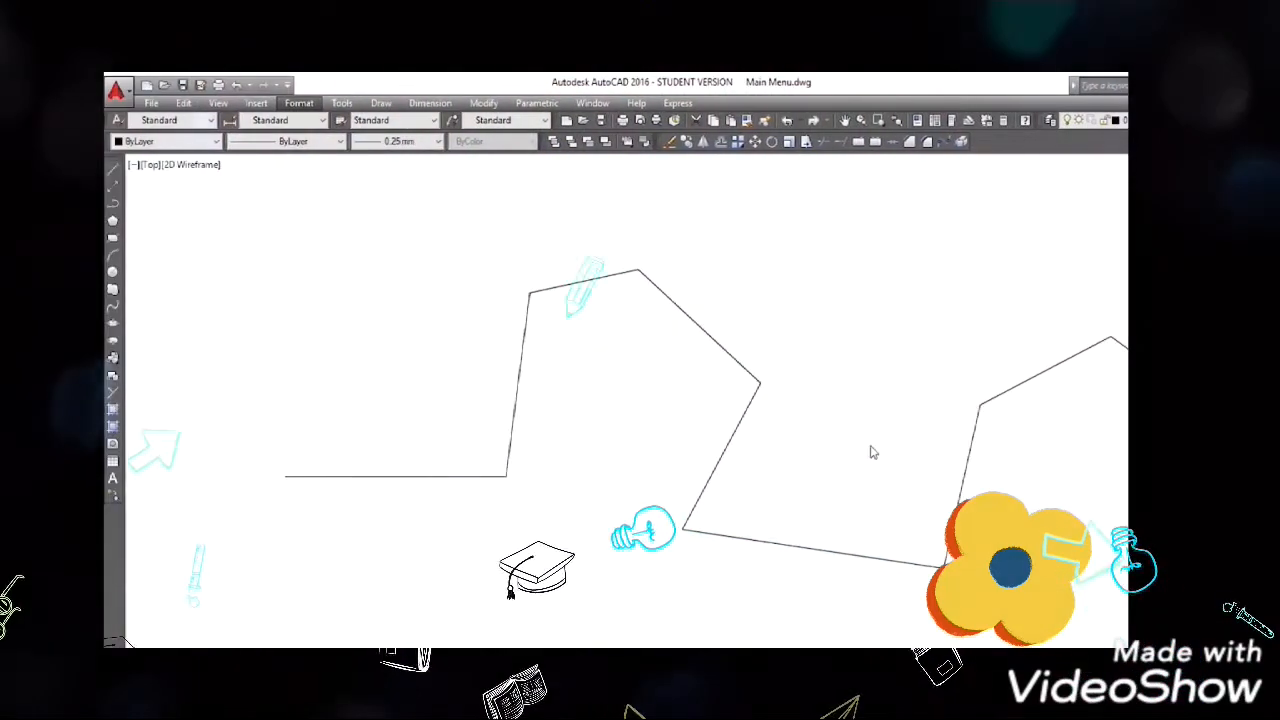
Join all eleven connected line segments into a single polyline with the Join command and inspect the joined object's properties
left_click(484, 104)
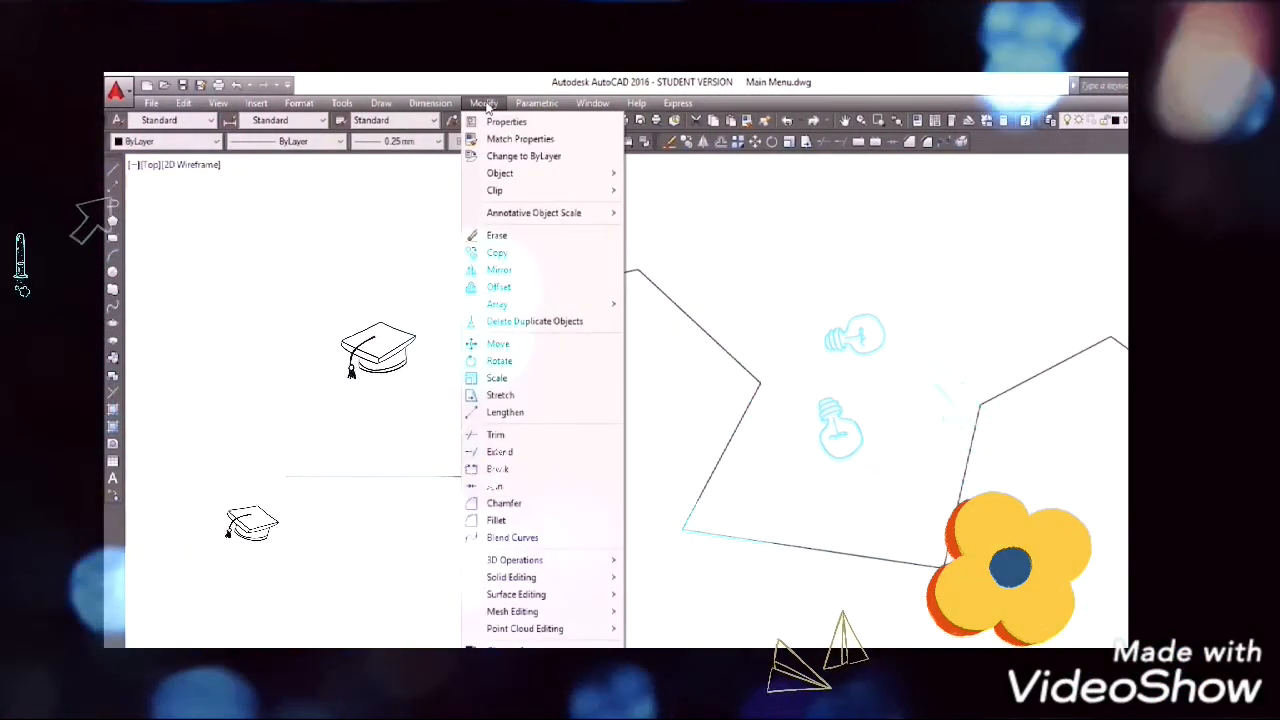
left_click(494, 487)
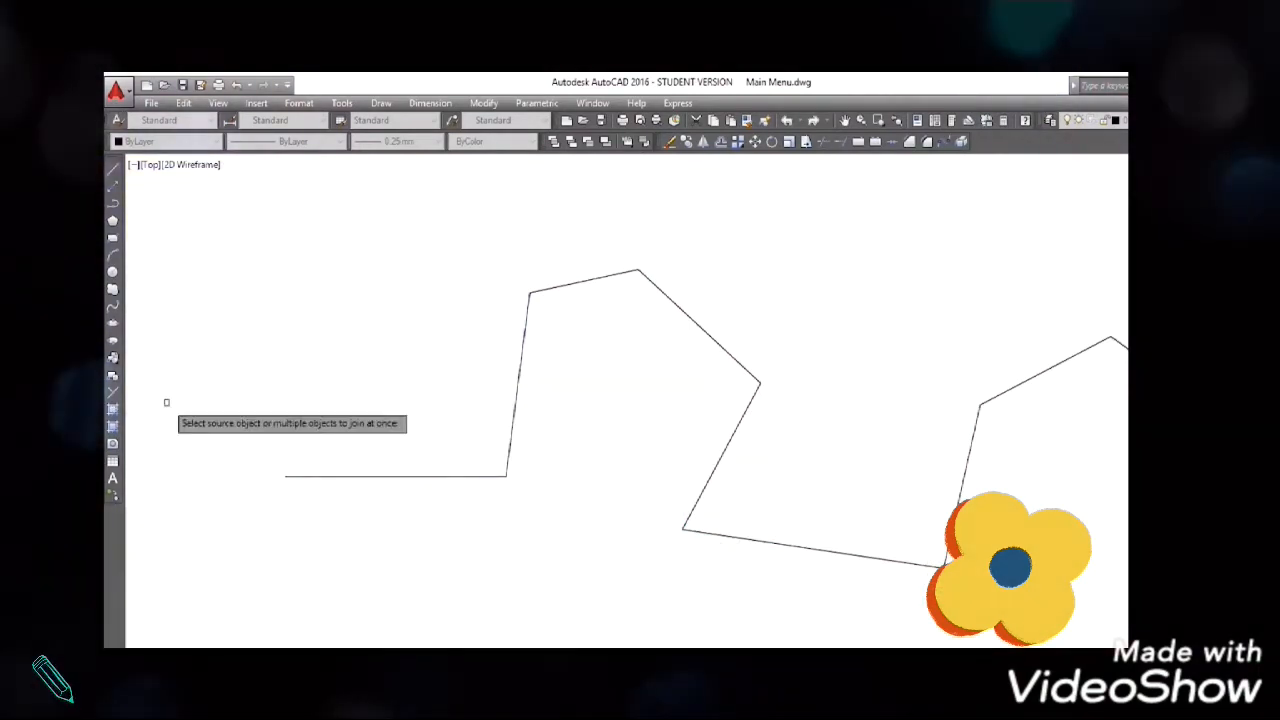
left_click(379, 476)
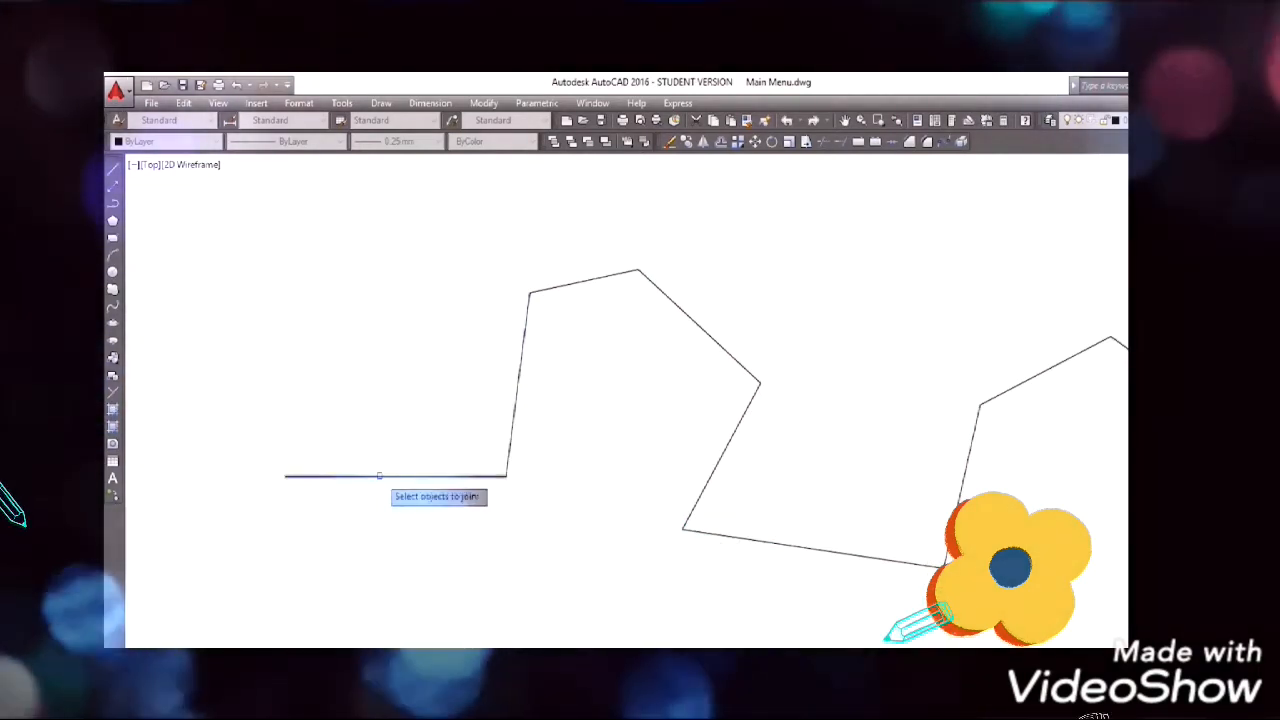
left_click(515, 374)
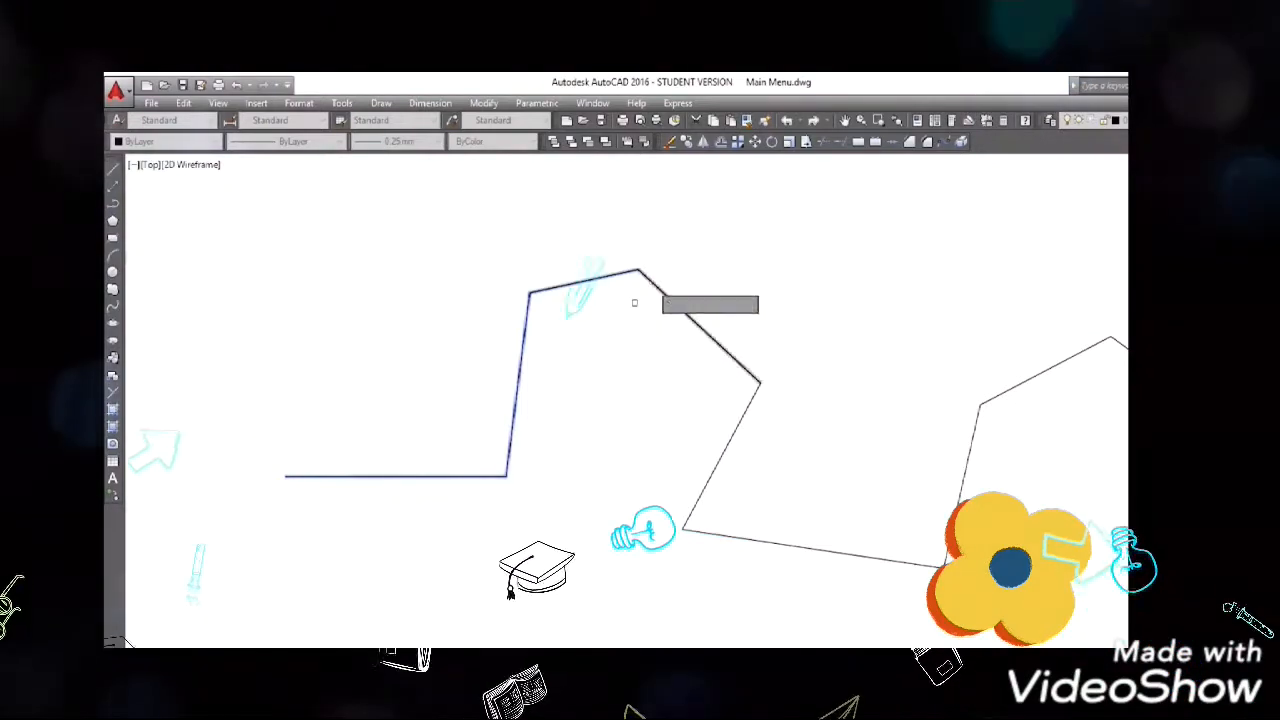
left_click(677, 304)
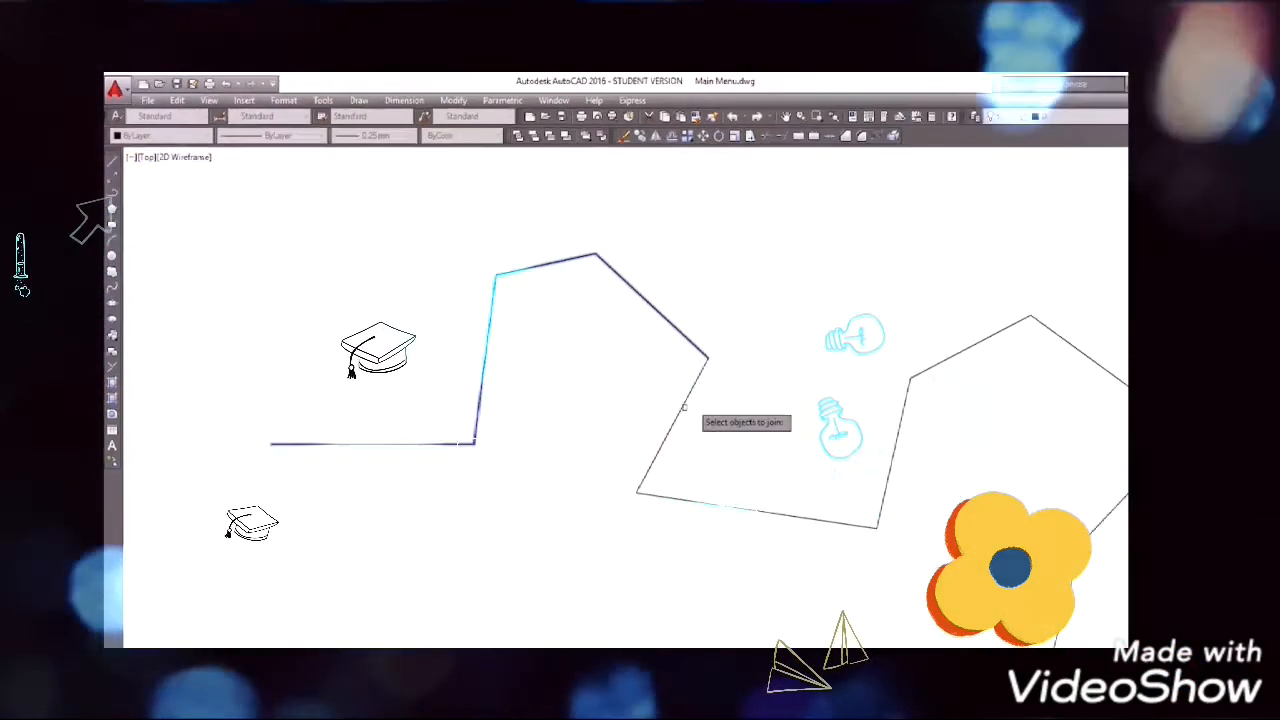
left_click(676, 420)
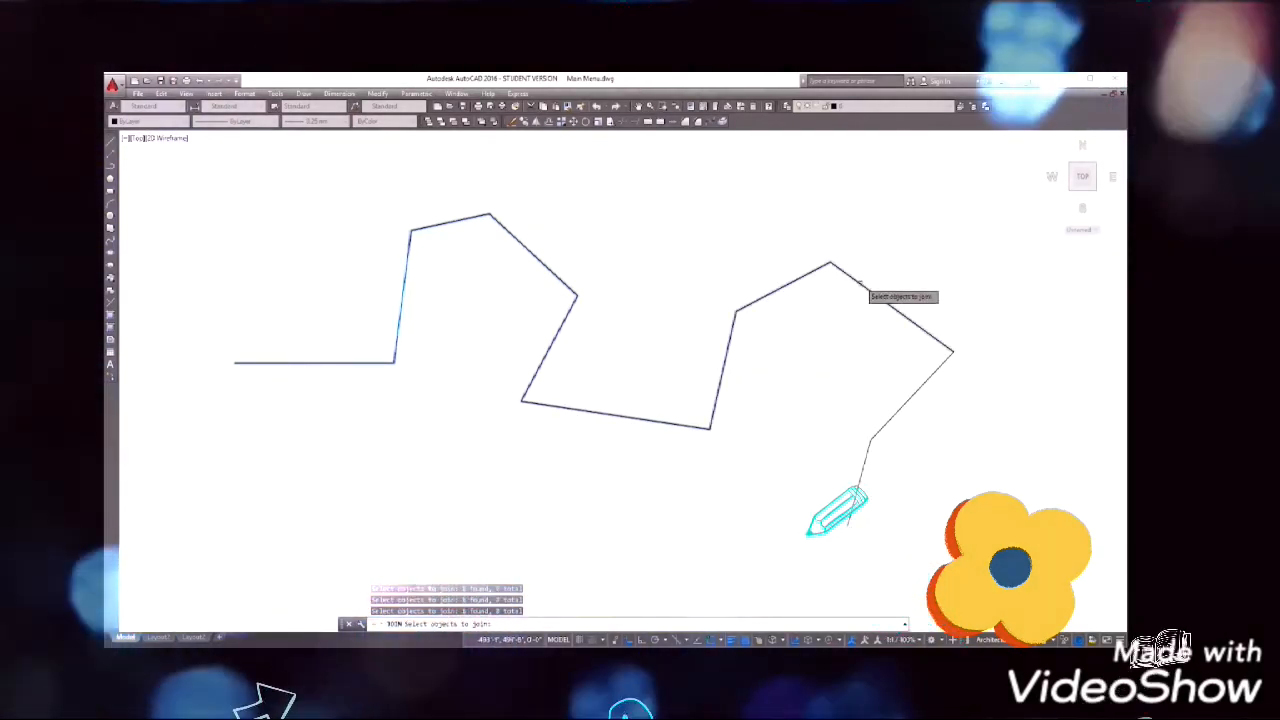
left_click(858, 283)
left_click(900, 412)
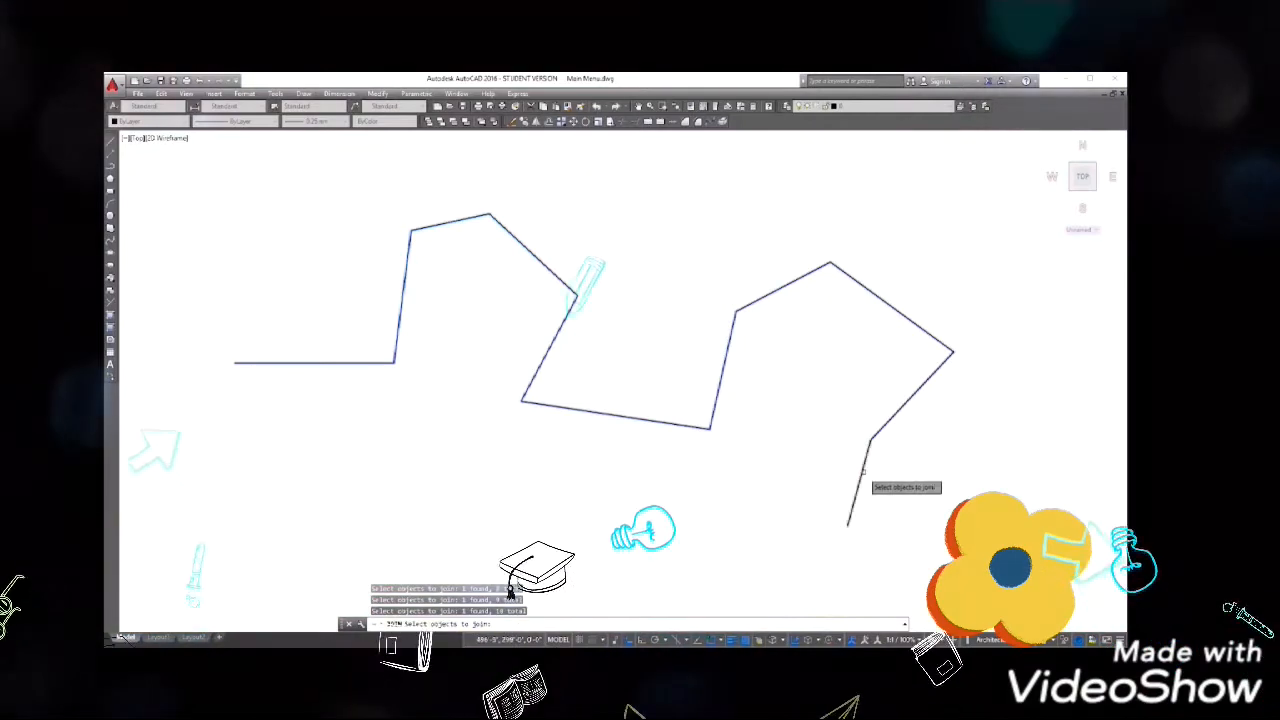
left_click(858, 477)
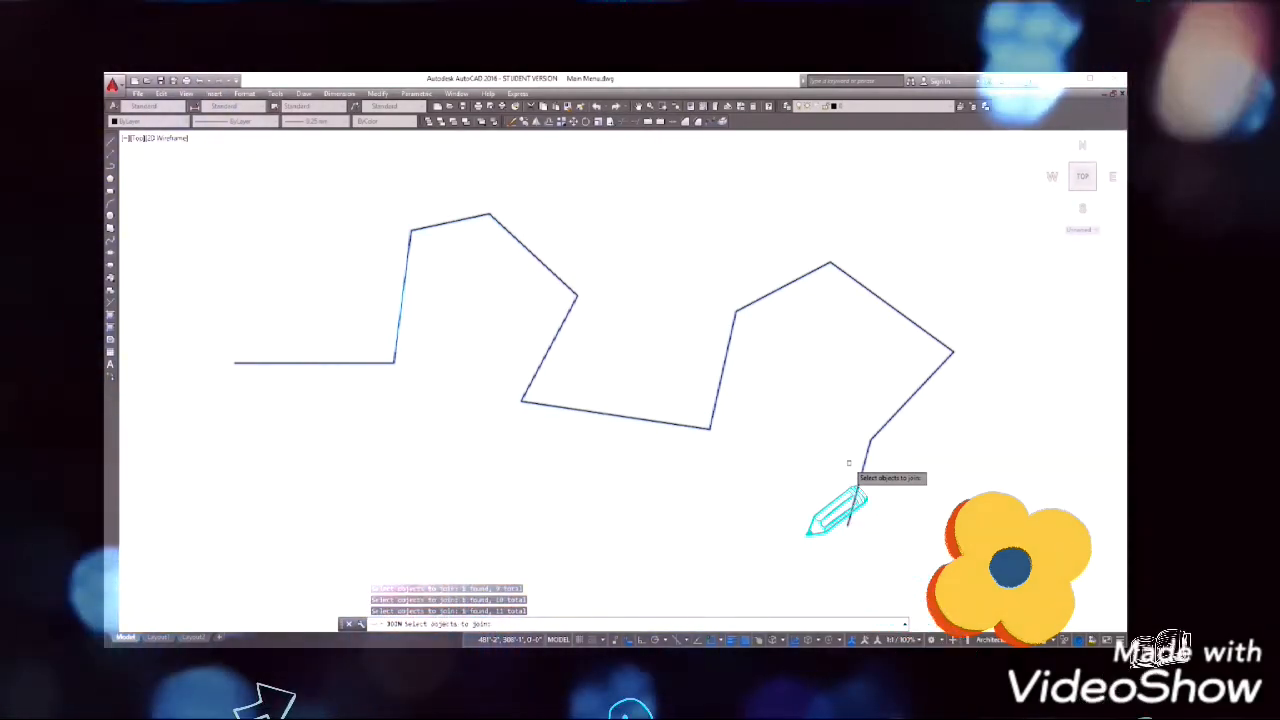
key("Return")
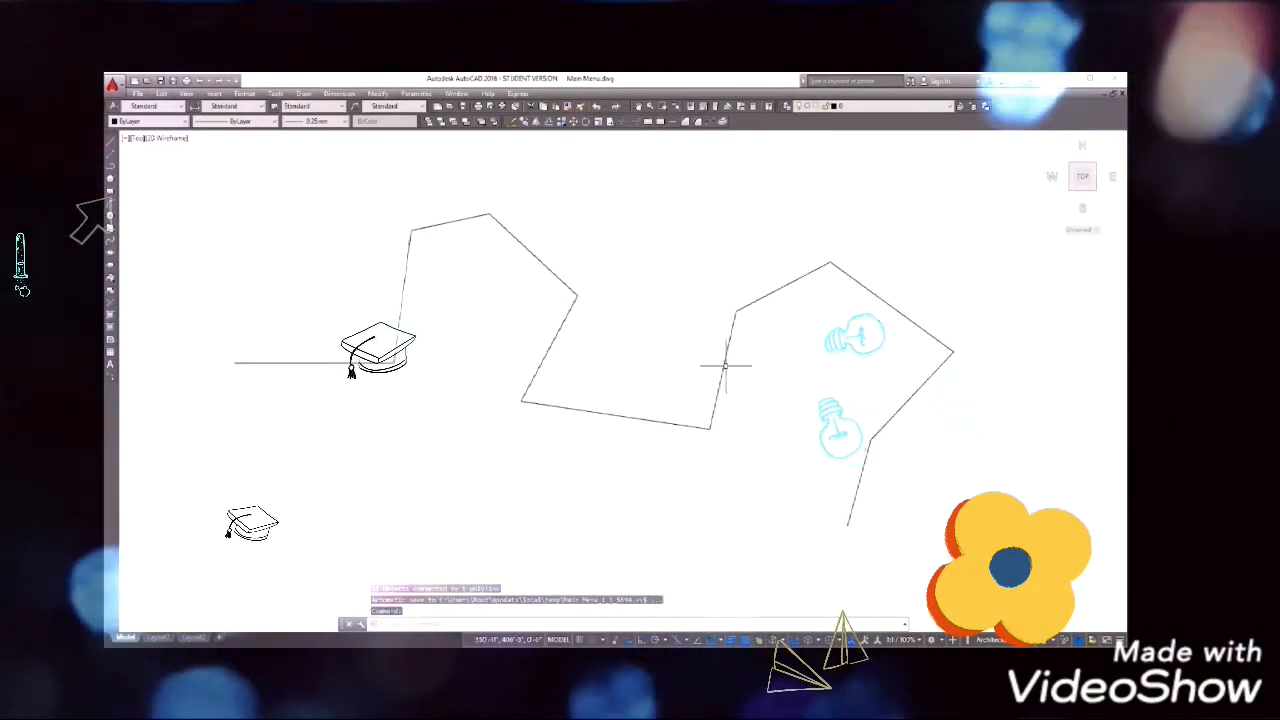
left_click(724, 365)
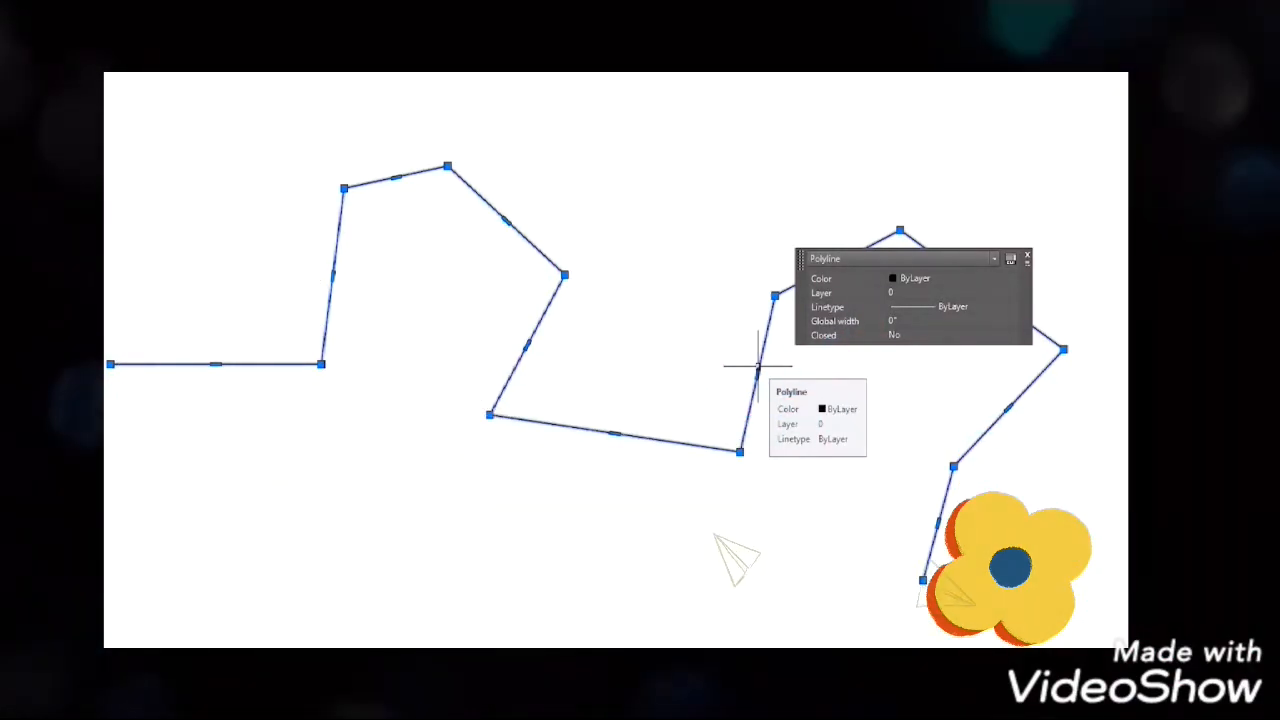
key("Escape")
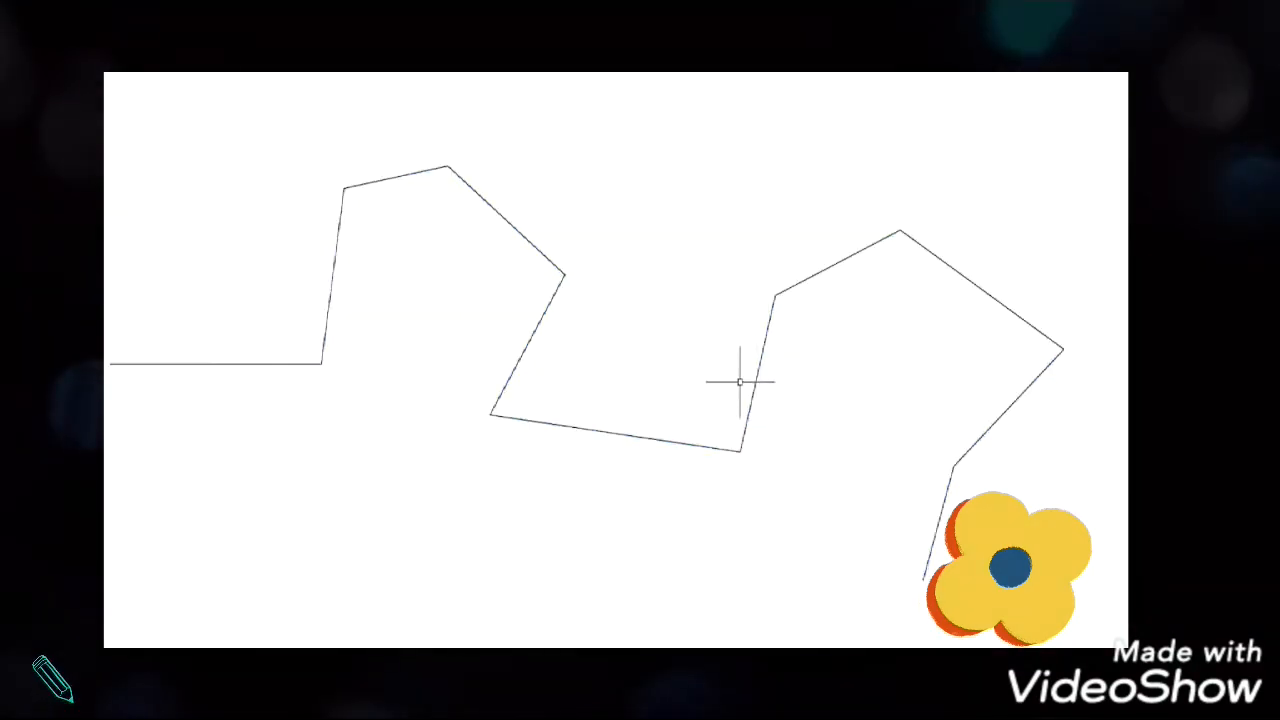
Draw a second open zigzag chain of connected lines above the second peak of the joined polyline
left_click(637, 202)
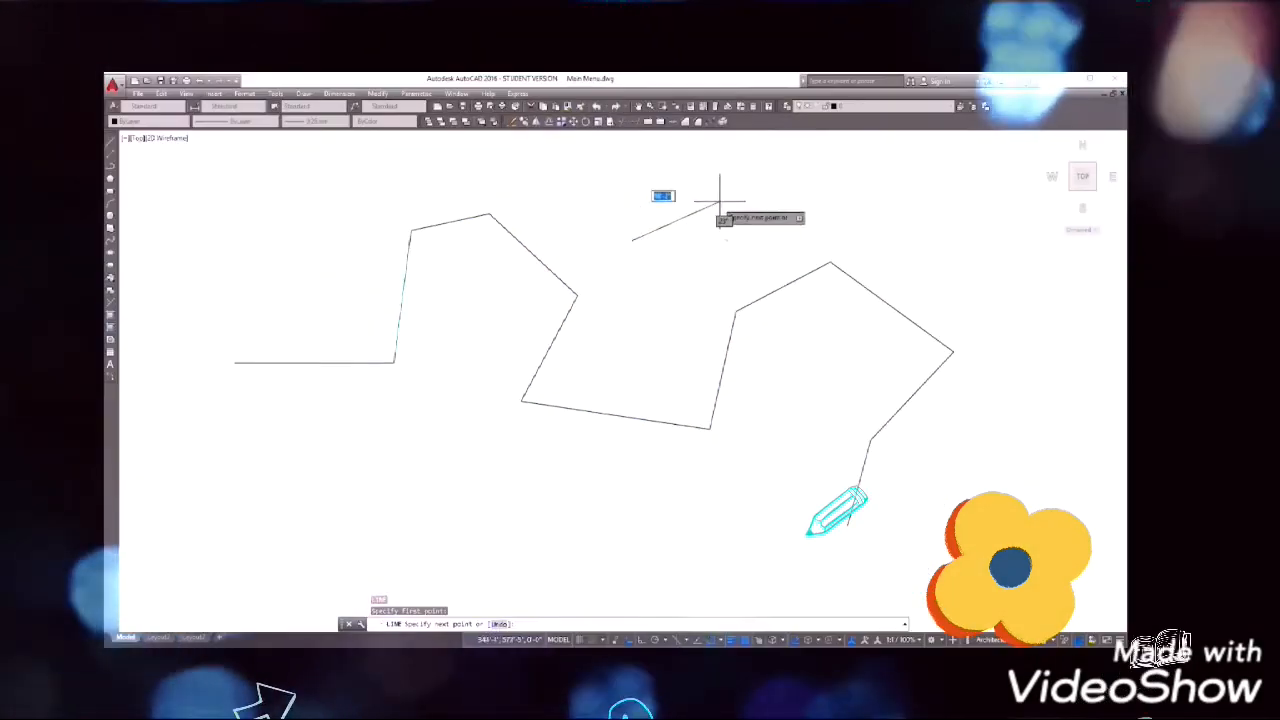
left_click(755, 150)
left_click(780, 214)
left_click(860, 151)
left_click(1022, 194)
left_click(986, 249)
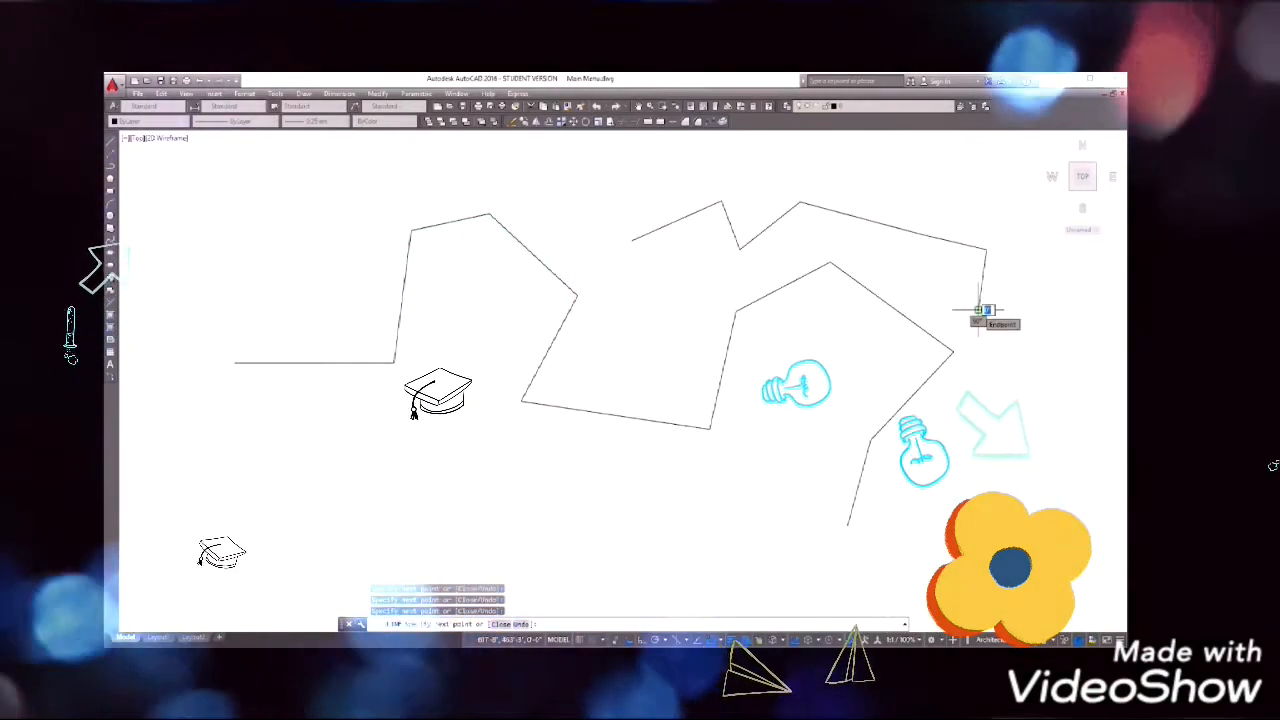
Join the line segments of the upper zigzag chain into a single polyline
type("j")
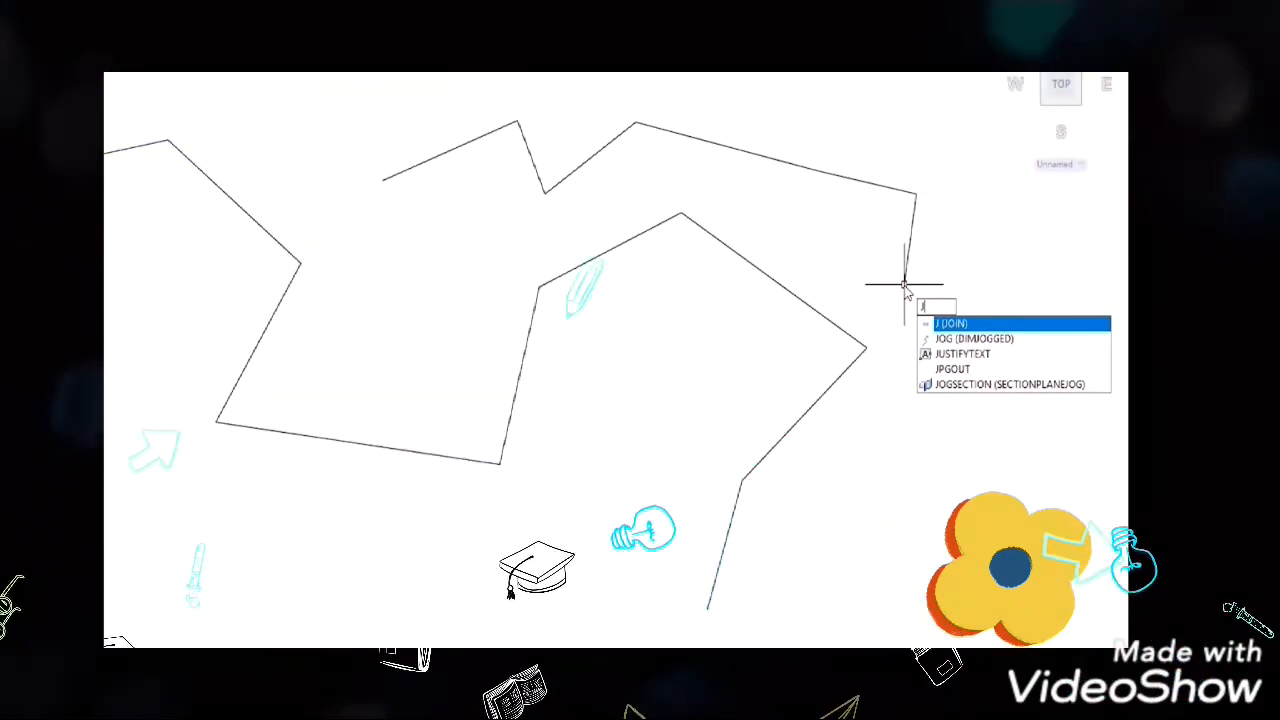
key("Return")
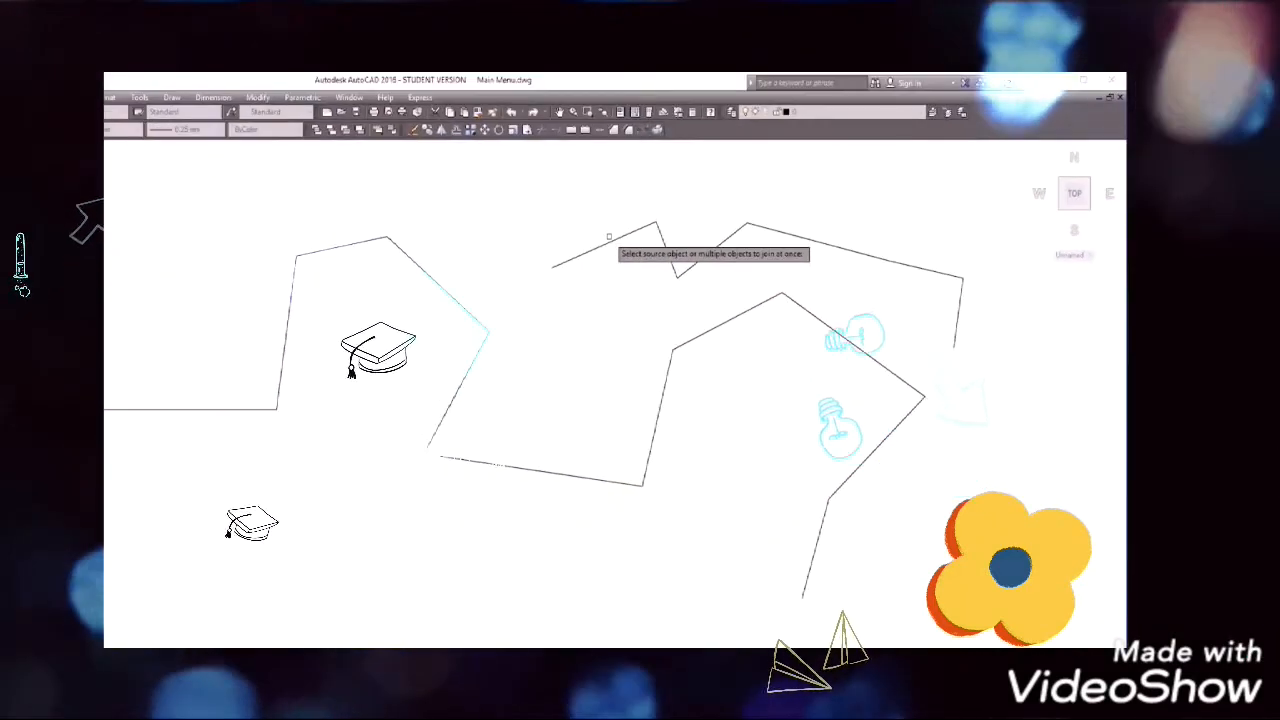
left_click(640, 230)
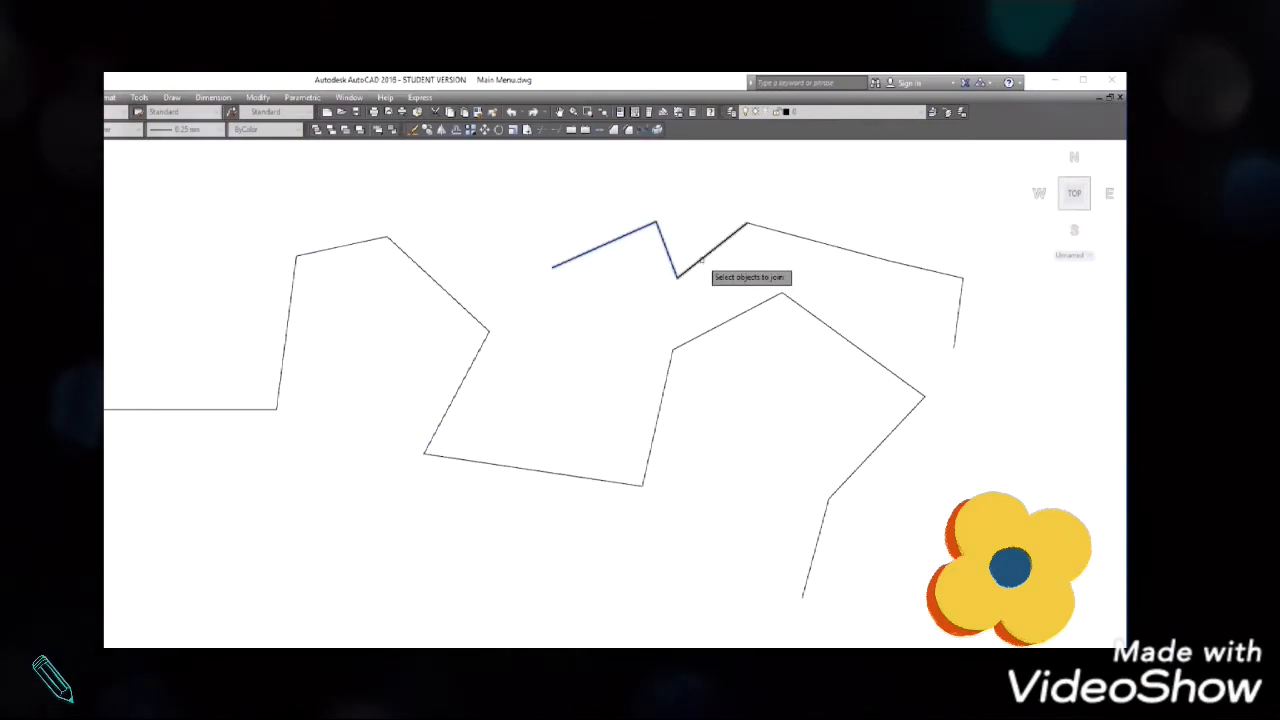
key("Return")
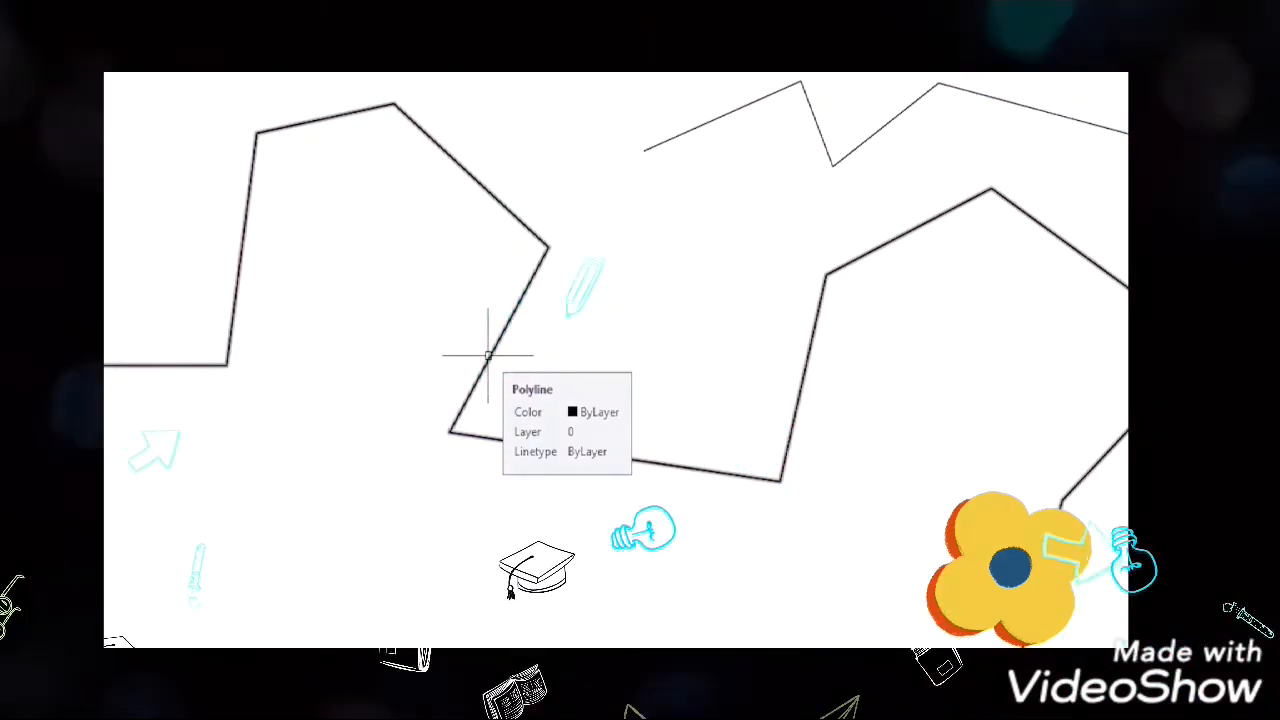
Explode the large lower polyline into its individual line segments
type("E")
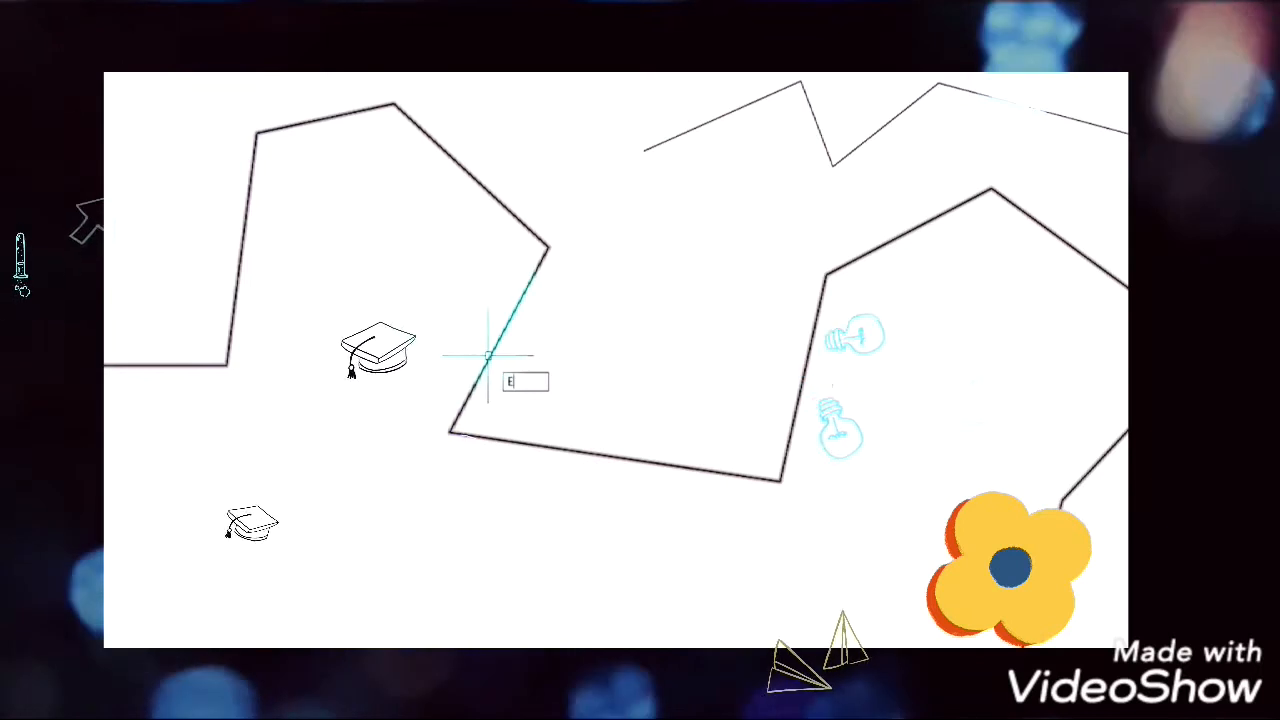
type("X")
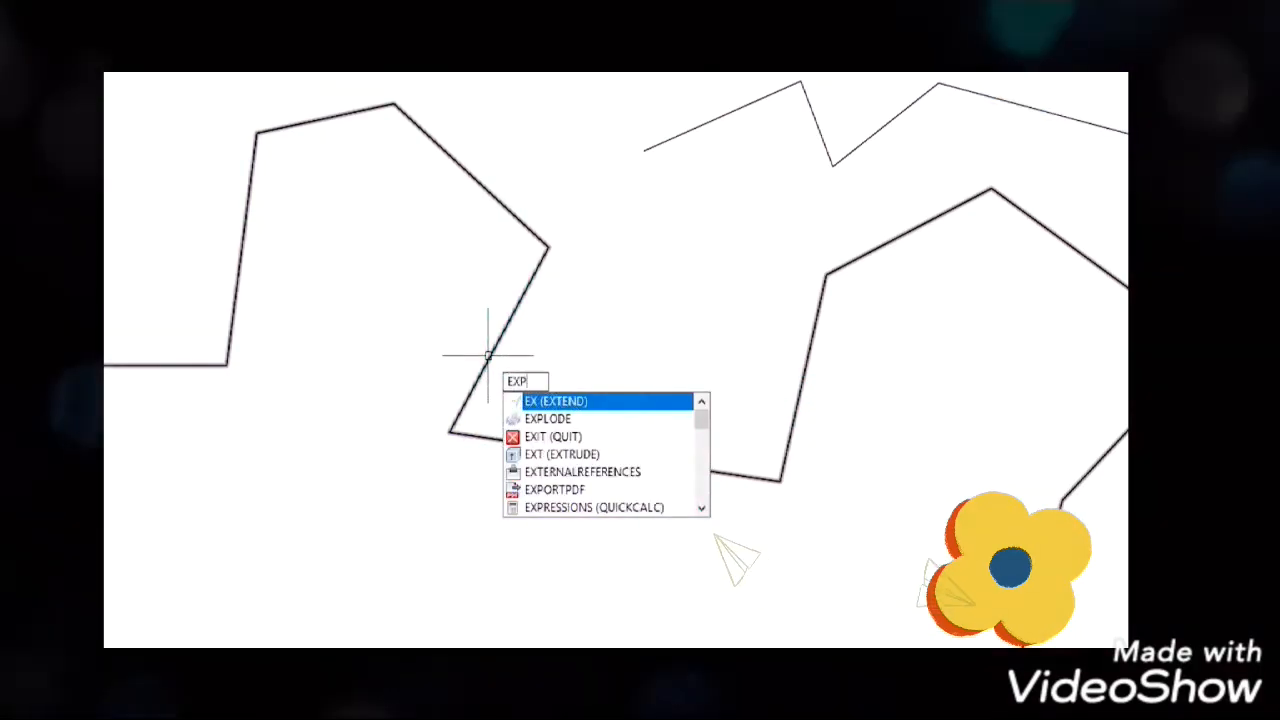
type("PL")
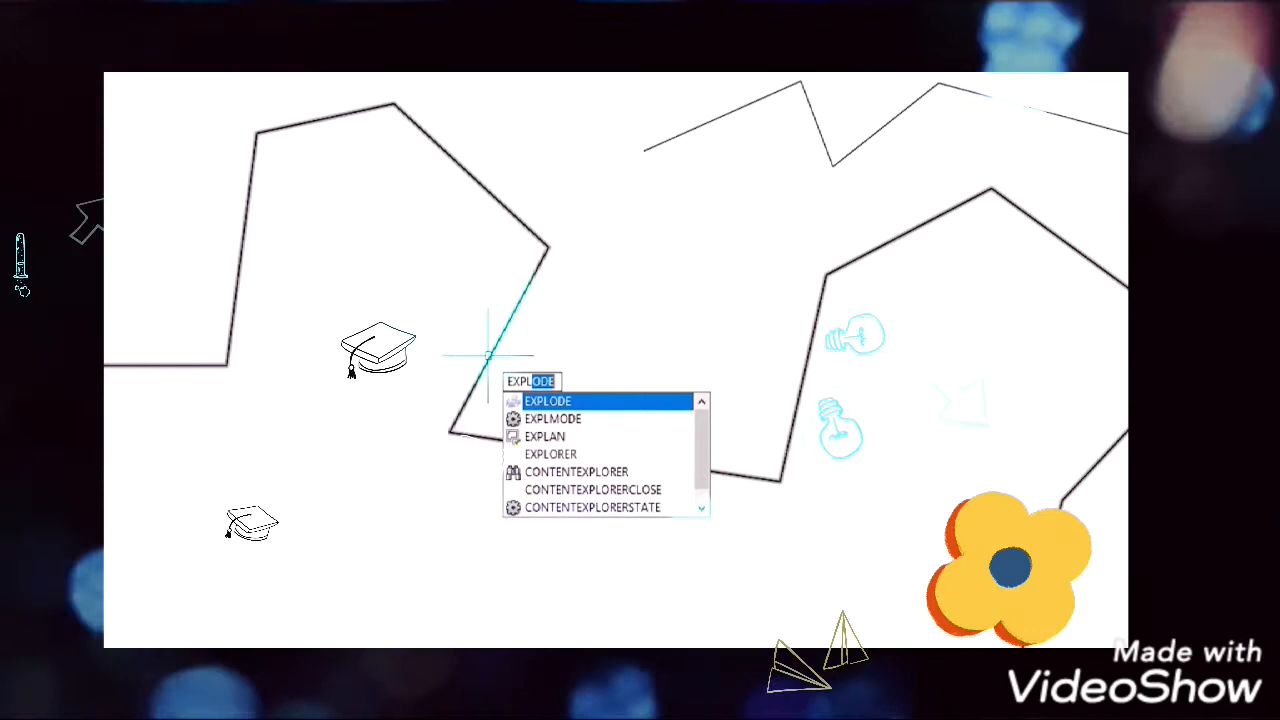
key("Return")
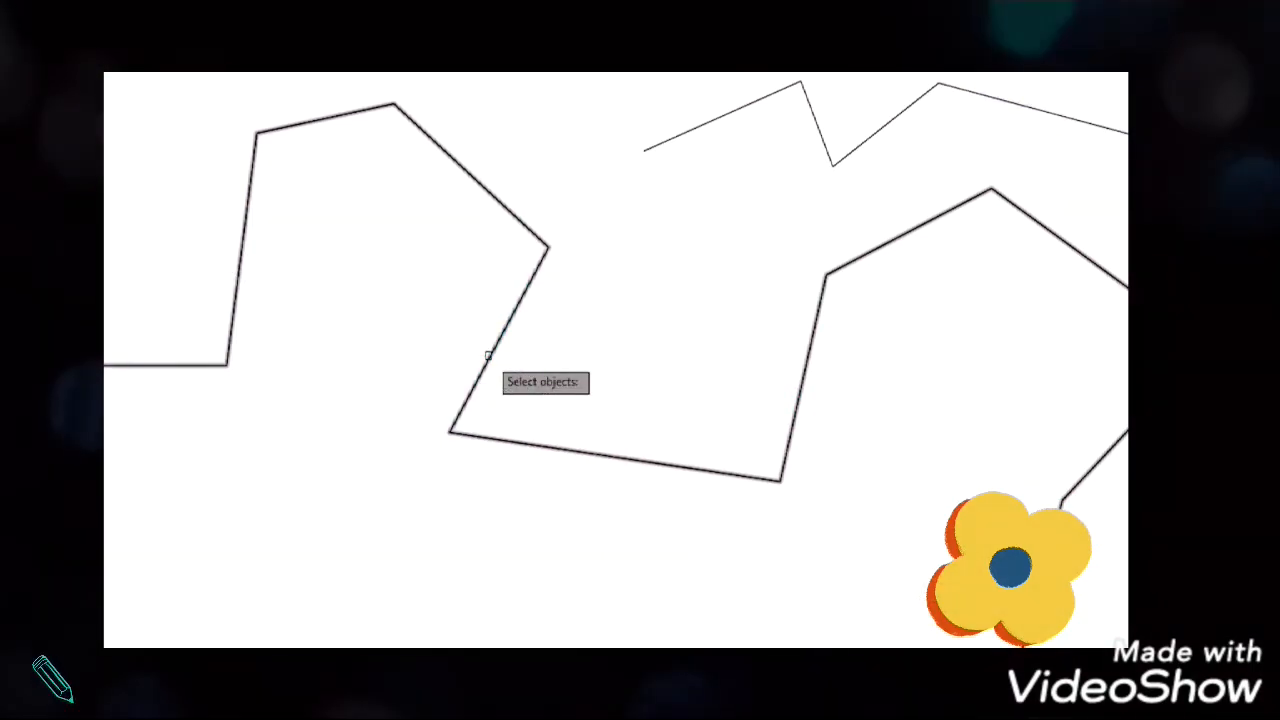
left_click(488, 356)
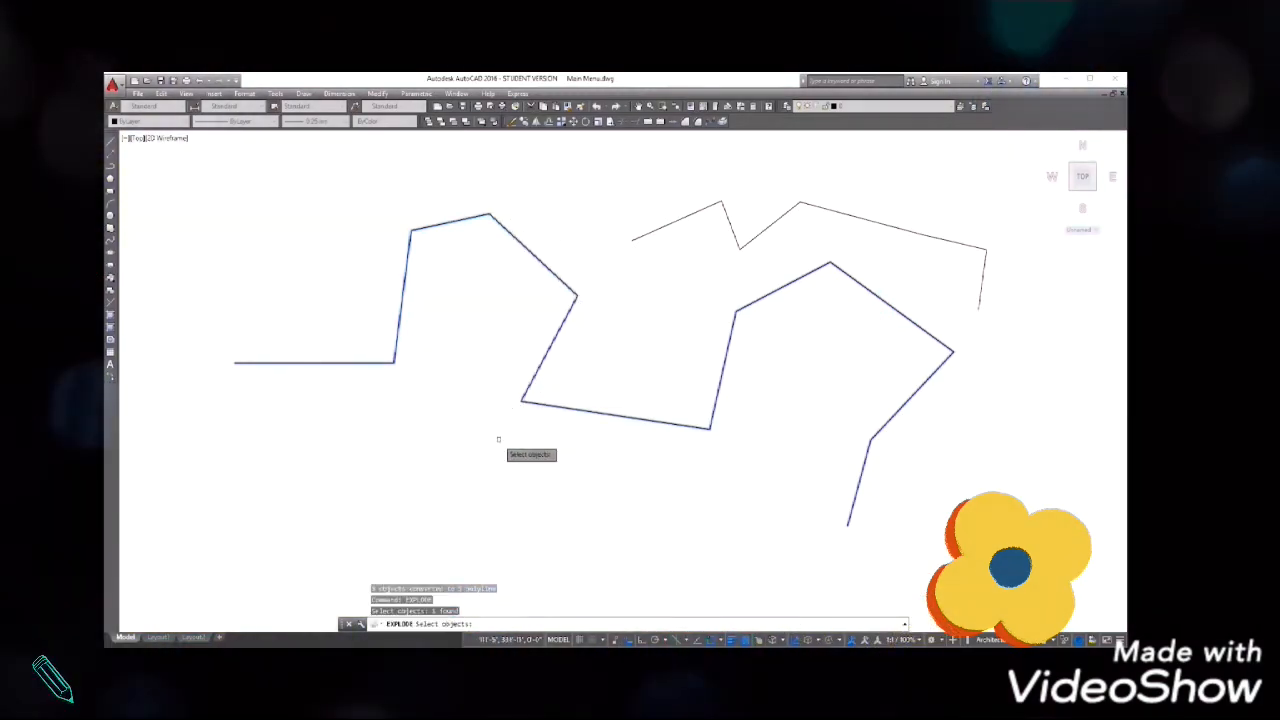
key("Return")
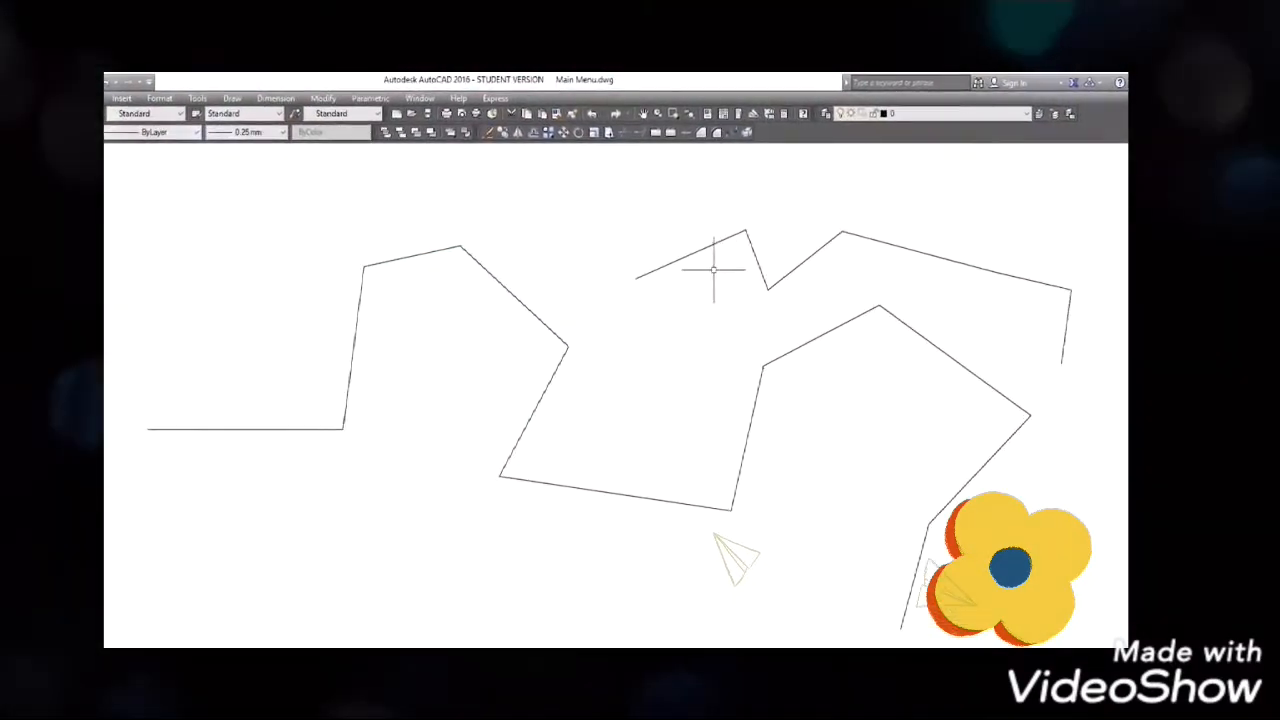
Explode the smaller upper zigzag polyline into separate lines
type("x")
key("Return")
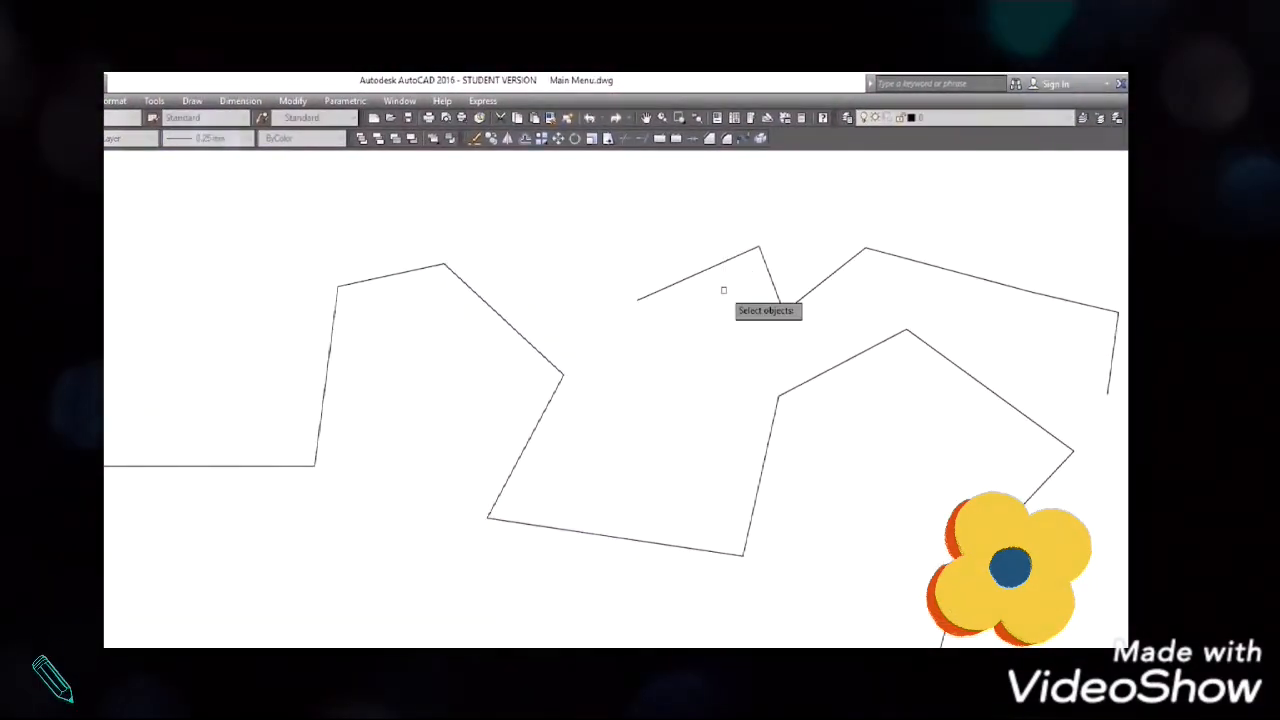
left_click(701, 272)
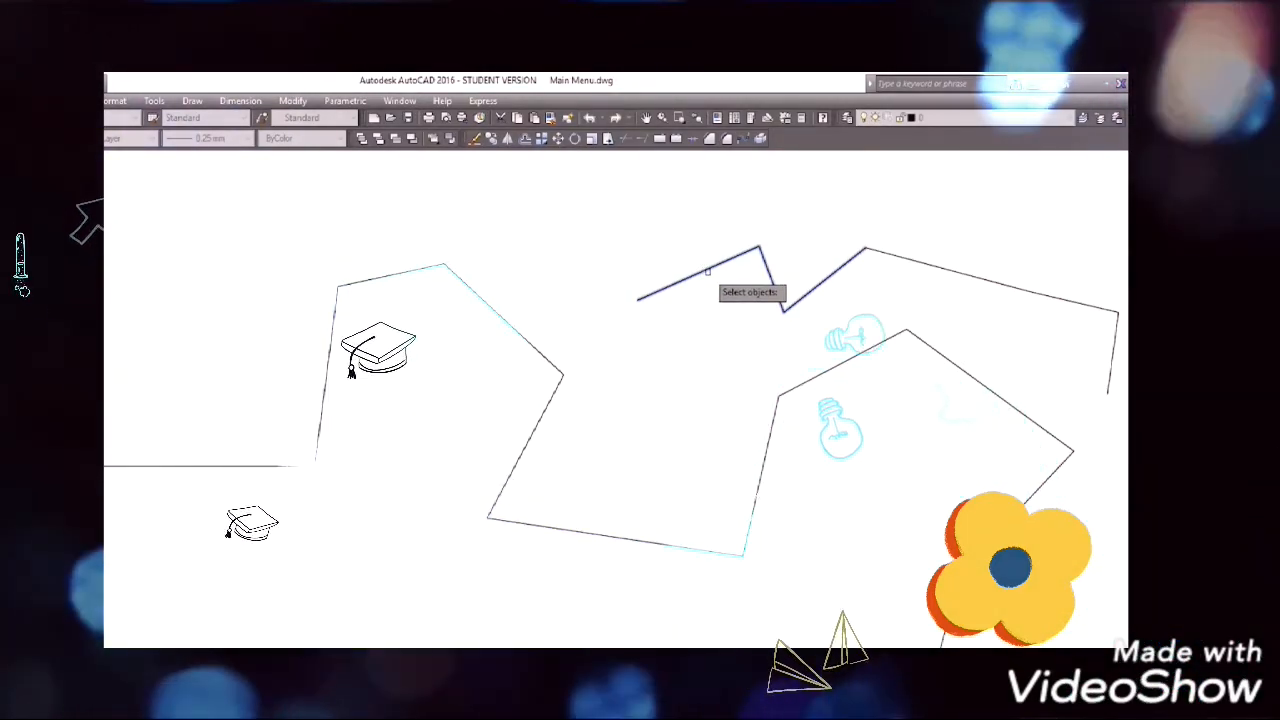
key("Return")
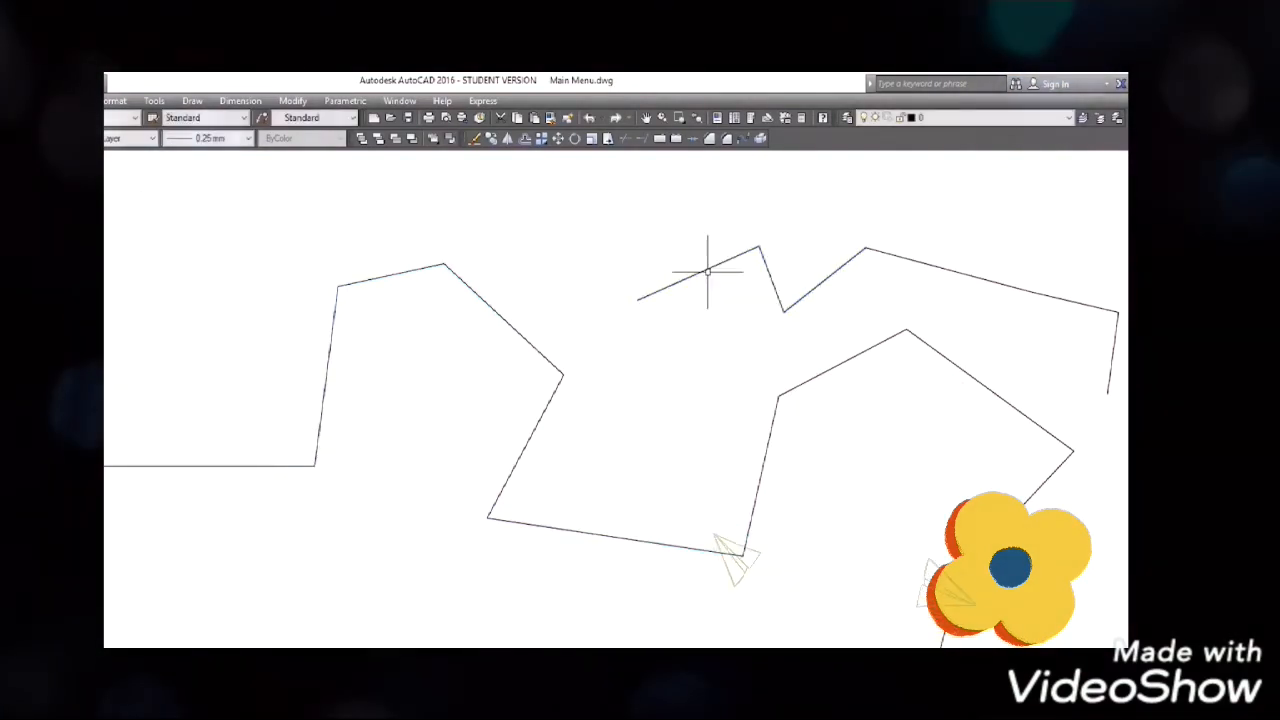